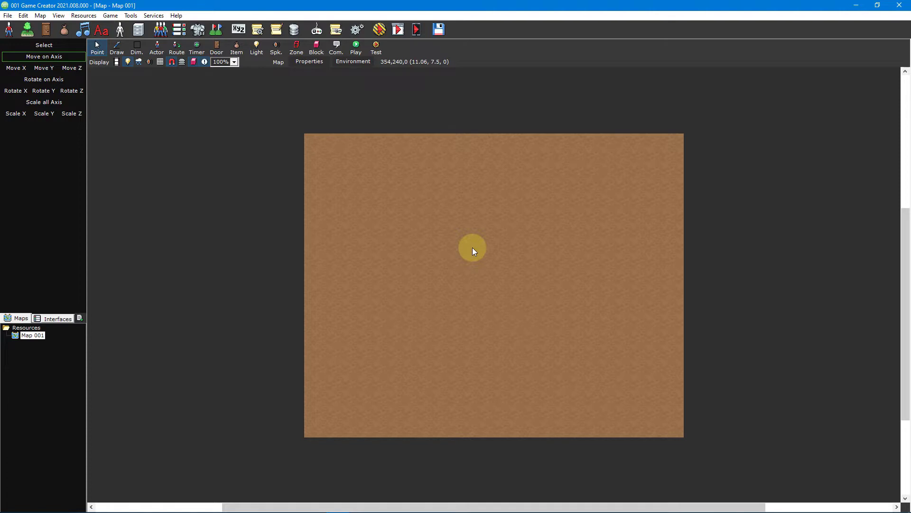
Step: Paint a Light Grass strip across the upper part of the map
left_click(118, 53)
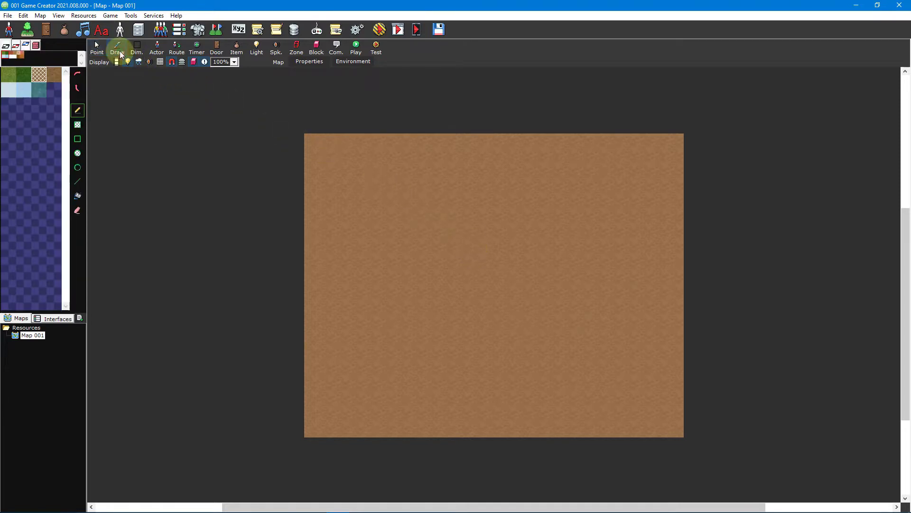
left_click(14, 75)
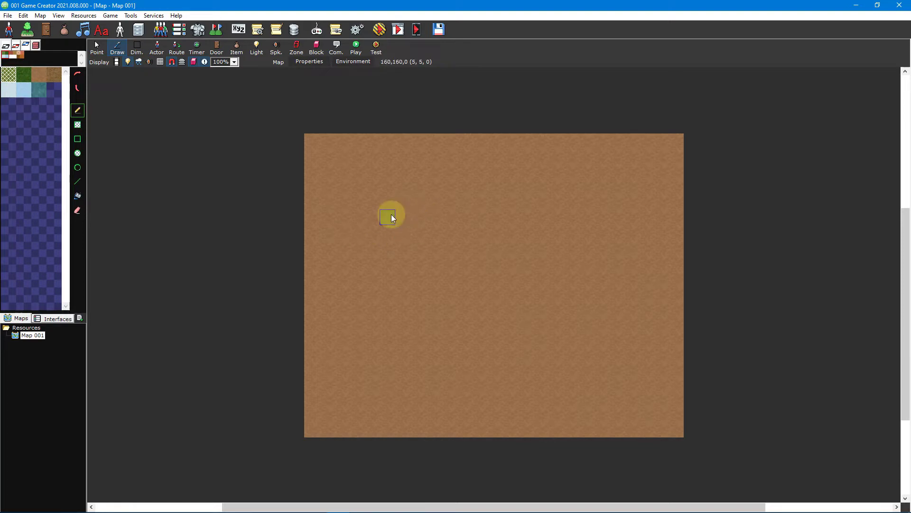
left_click_drag(455, 216, 577, 216)
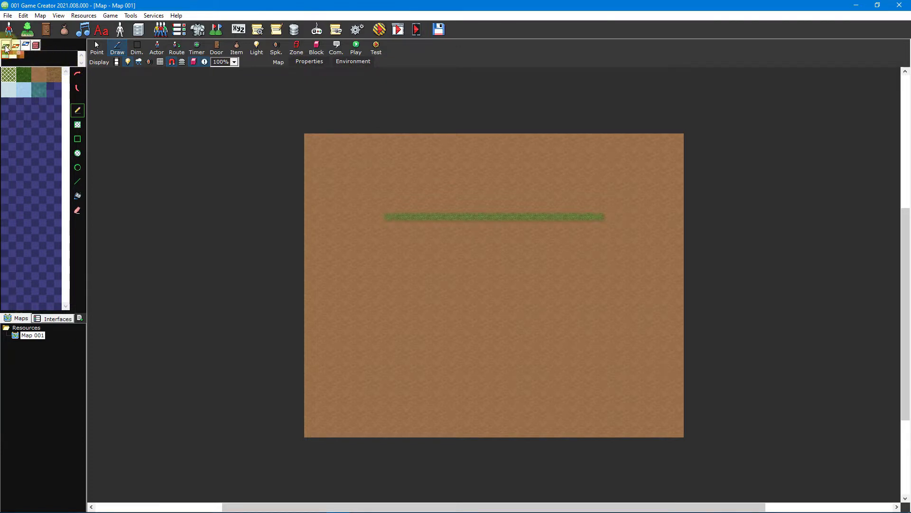
Step: Paint a darker grass edge row and a red-roofed brick wall beneath the grass
left_click(26, 46)
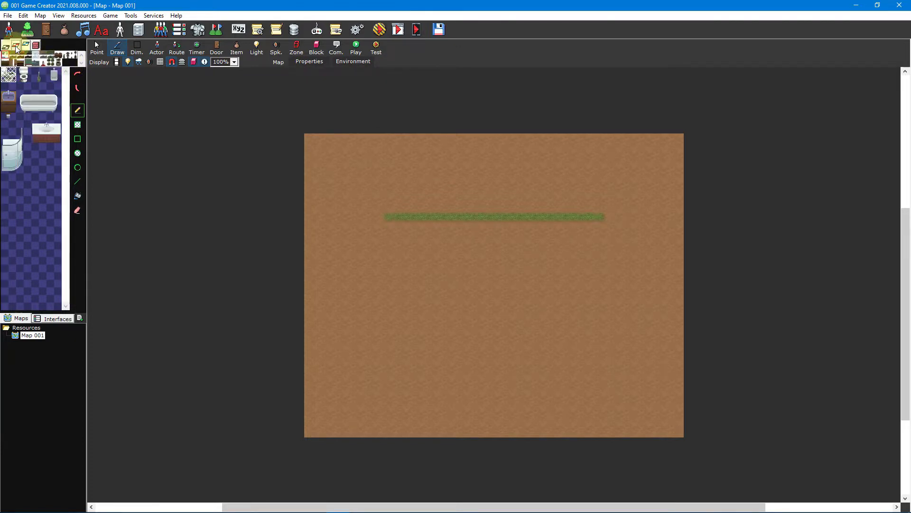
left_click(36, 46)
left_click_drag(386, 232, 600, 237)
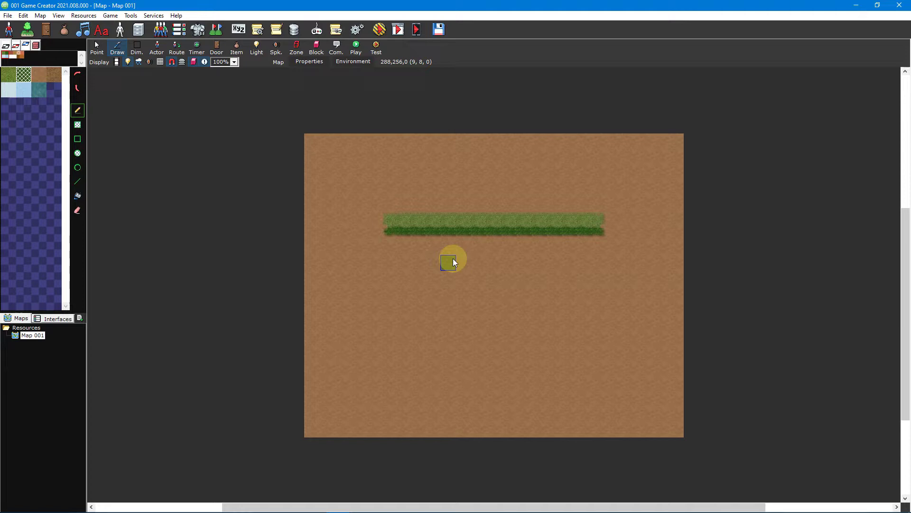
left_click_drag(403, 283, 530, 283)
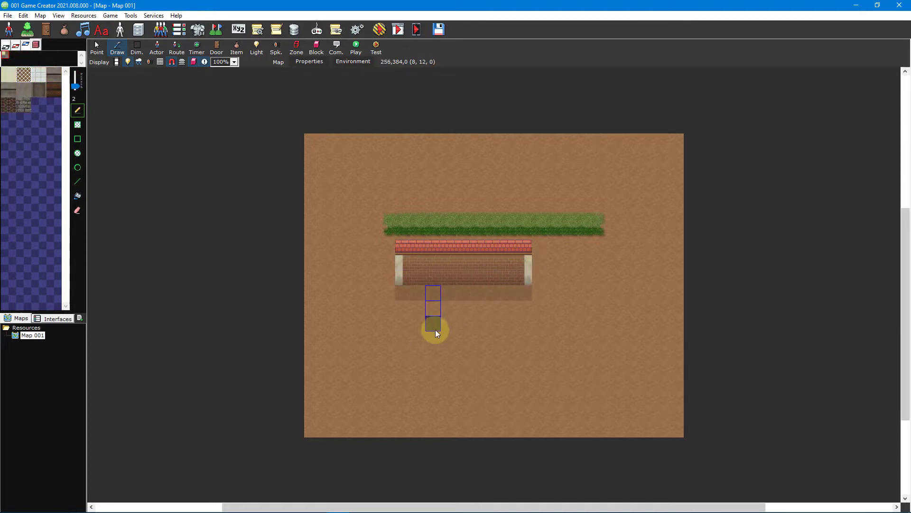
Step: Undo the grass and wall strokes and browse the Gaming, Kitchen and Outside - Decoration tile-sets
key("ctrl+z")
key("ctrl+z")
key("ctrl+z")
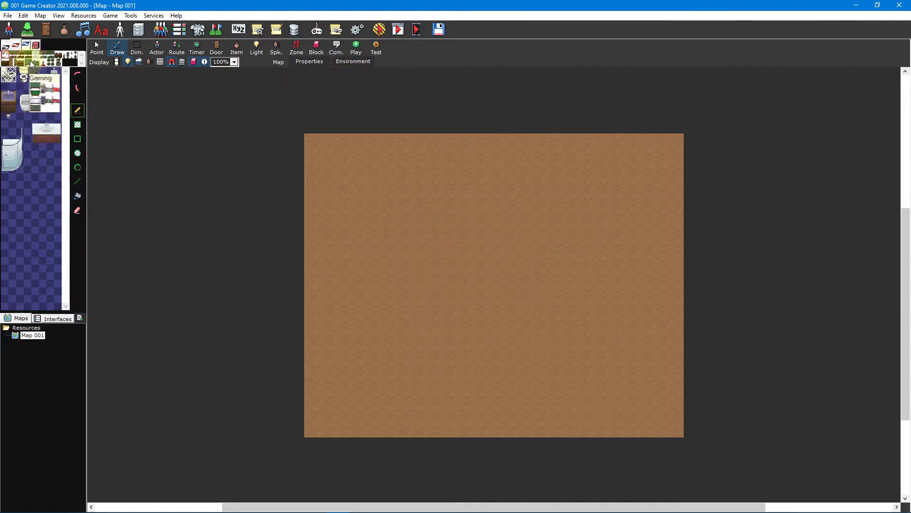
left_click(30, 61)
left_click(36, 62)
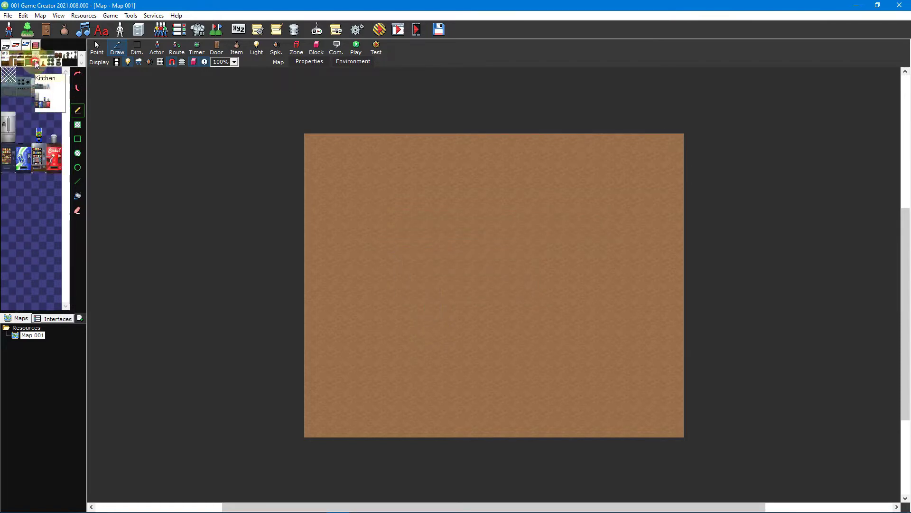
left_click(43, 63)
left_click(49, 62)
left_click(56, 62)
Step: Test-play the map, walking the character between the rug, table and tree
key("F5")
key("Left")
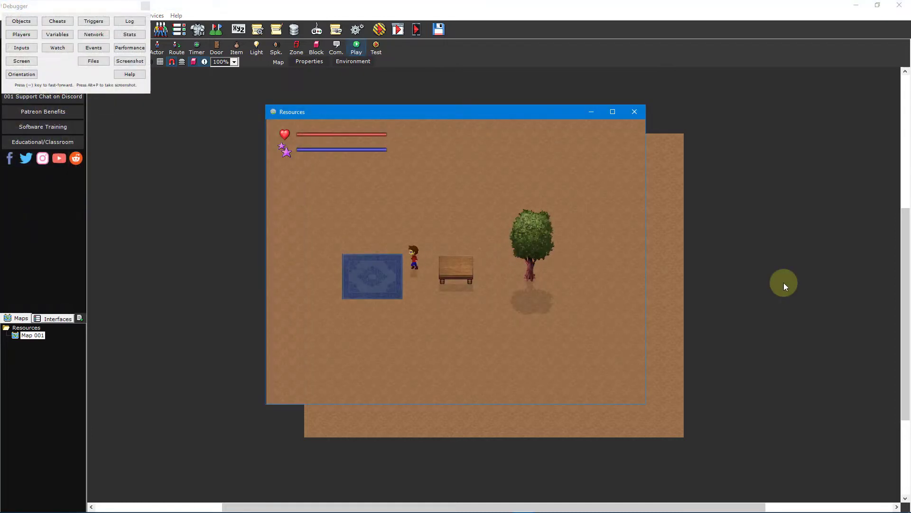
key("Left")
key("Right")
key("Right")
key("Left")
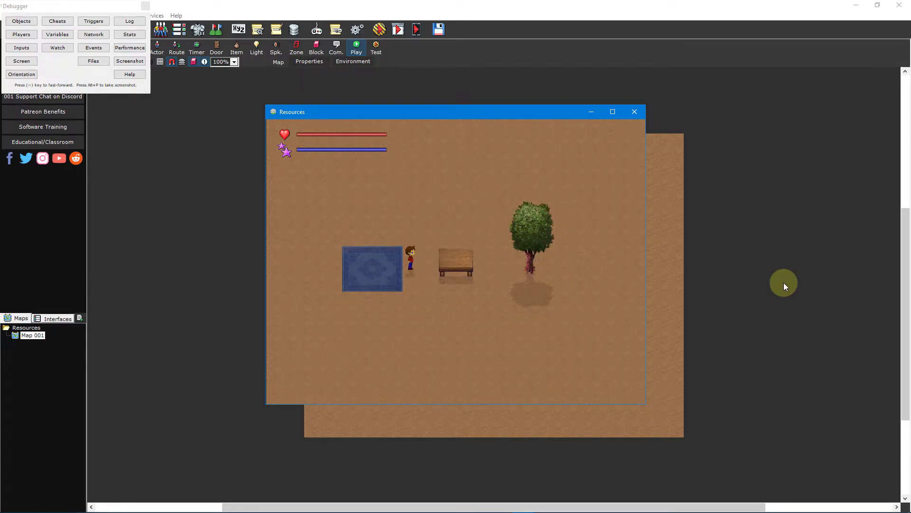
key("Right")
key("Down")
key("Left")
key("Right")
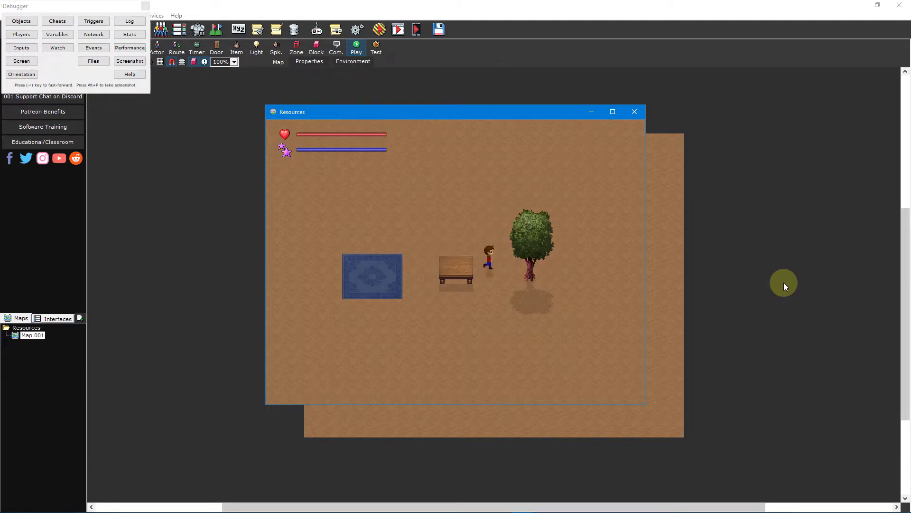
Step: Place an open book on the table and browse the Entertainment, Signs and Food tile-sets
key("Escape")
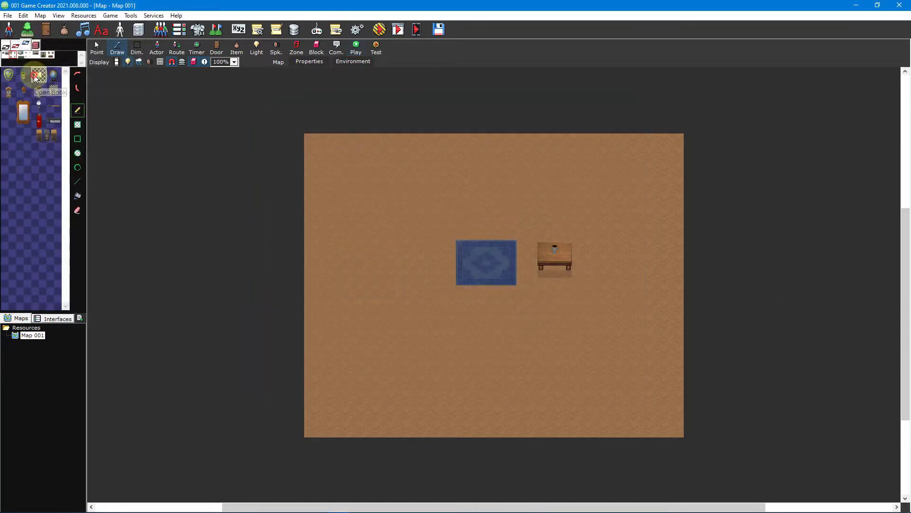
left_click(554, 252)
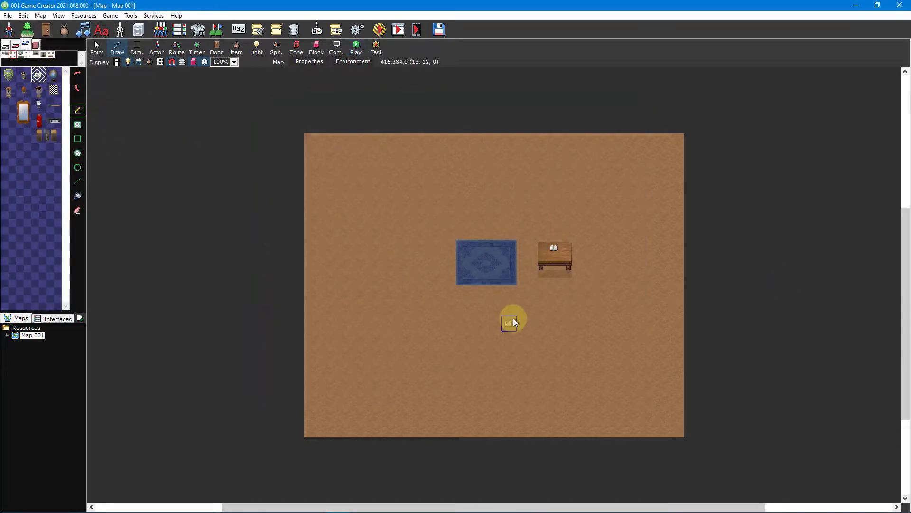
left_click(22, 56)
left_click(53, 56)
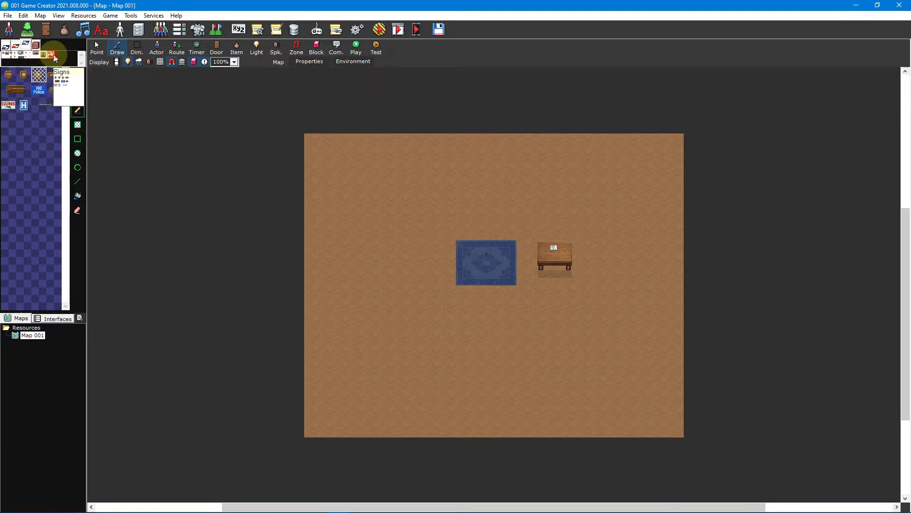
left_click(53, 57)
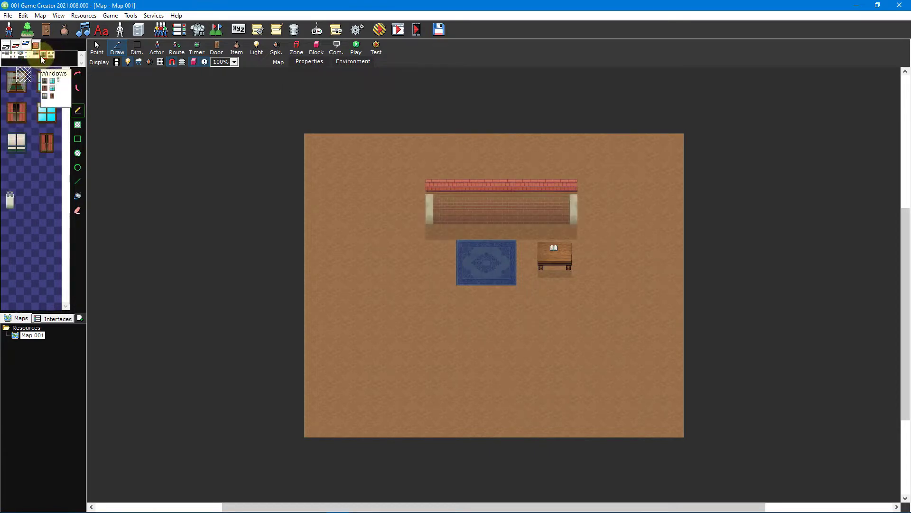
left_click(29, 57)
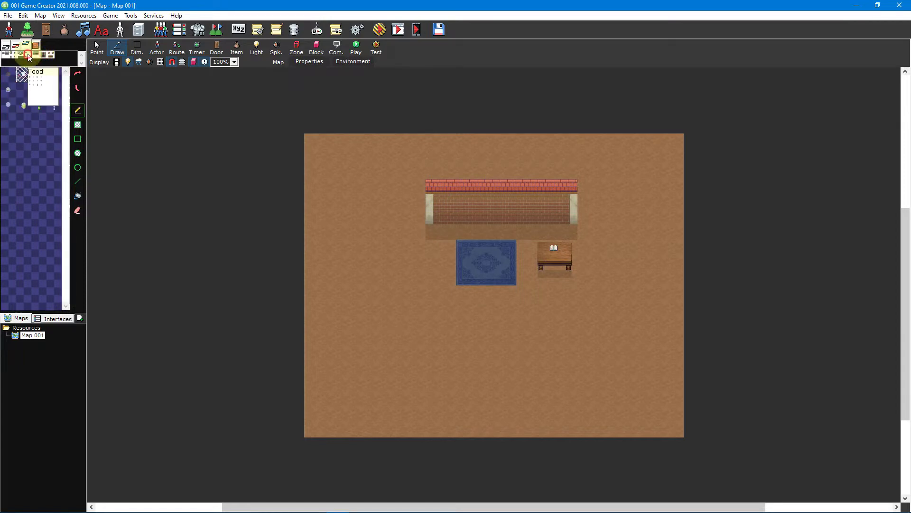
Step: Hang a Large Picture on the brick wall above the rug
left_click(21, 55)
left_click(27, 81)
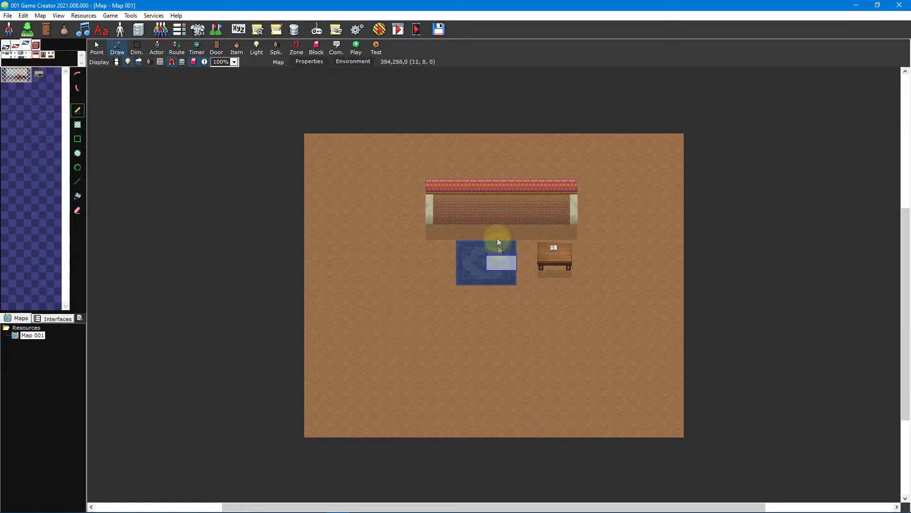
left_click(477, 204)
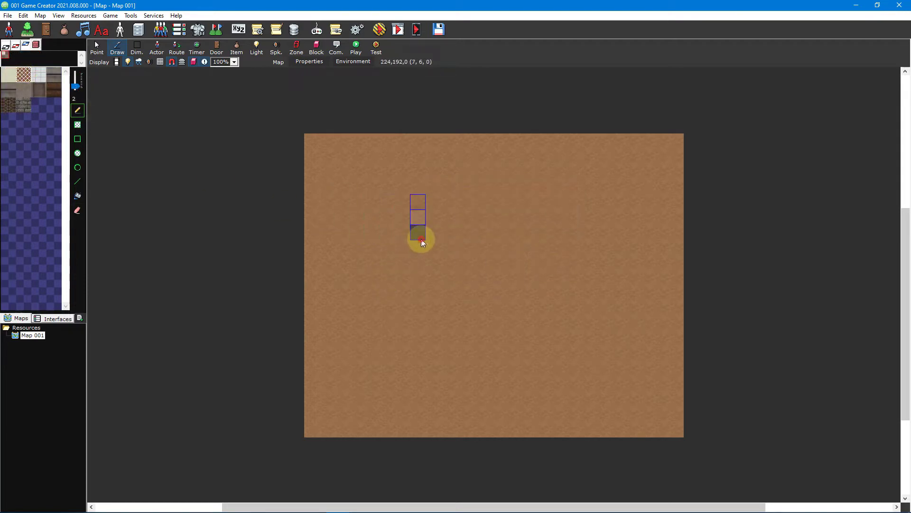
Step: Paint a brick-walled room with a short wall column to its left, and raise the brush size to 9
mouse_move(425, 238)
left_mouse_down()
mouse_move(585, 239)
mouse_move(589, 359)
mouse_move(415, 355)
mouse_move(414, 243)
left_mouse_up()
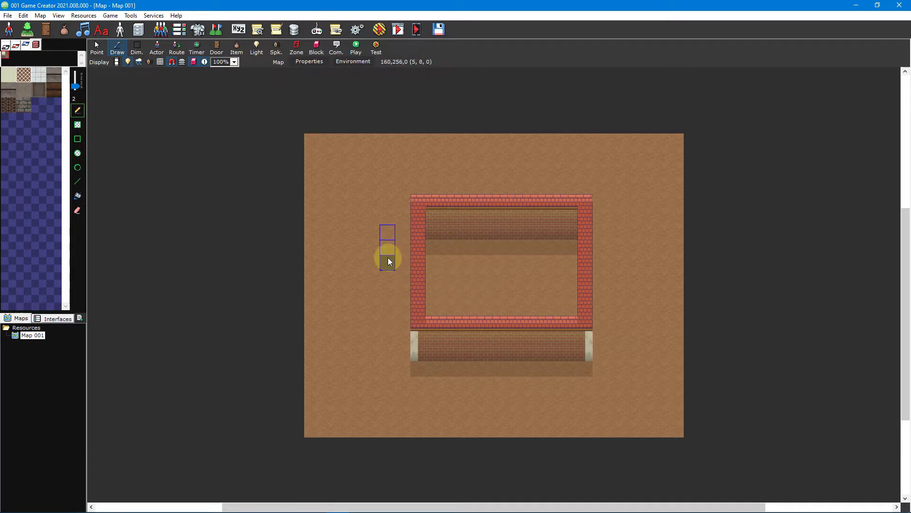
left_click(361, 260)
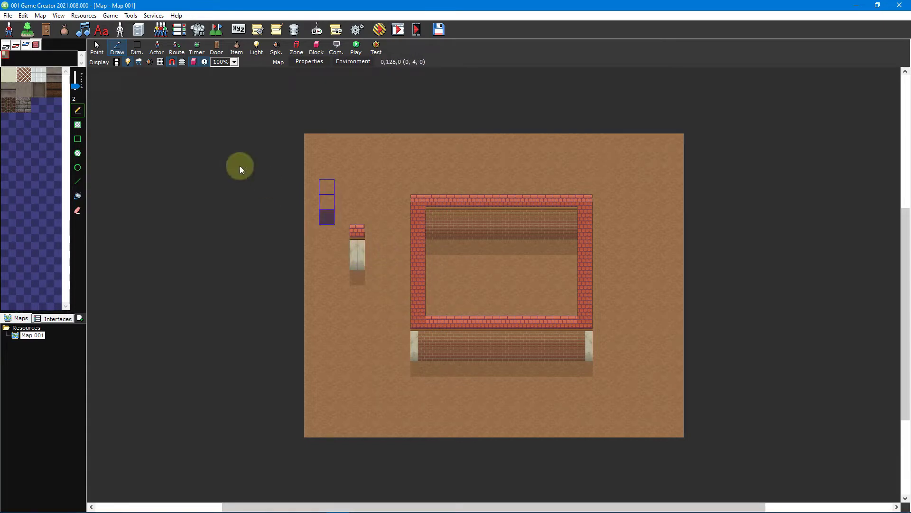
left_click_drag(75, 85, 75, 75)
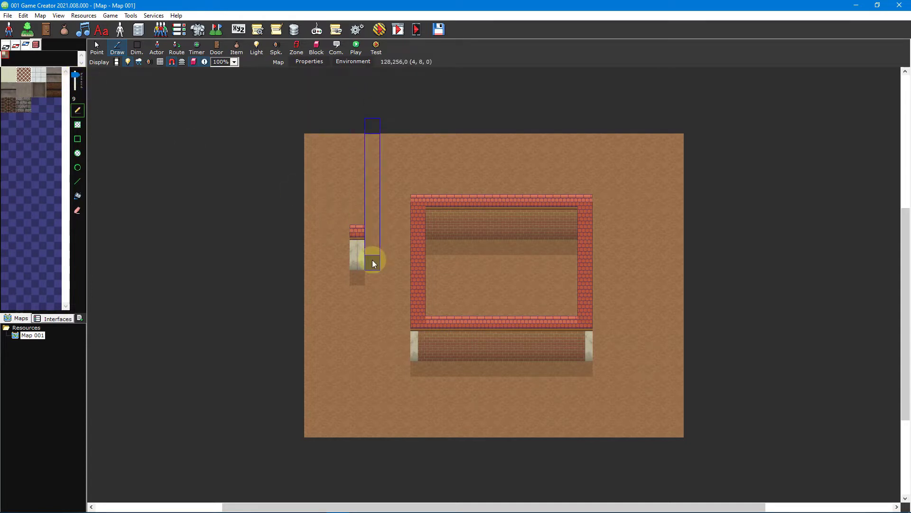
key("Escape")
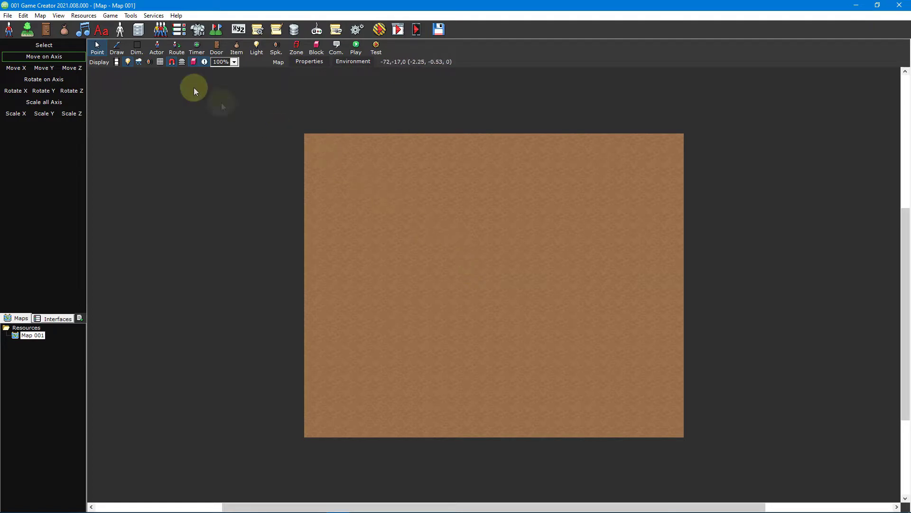
Step: Open the Tile-Sets editor and expand the Lower Object and Upper Object categories
left_click(28, 31)
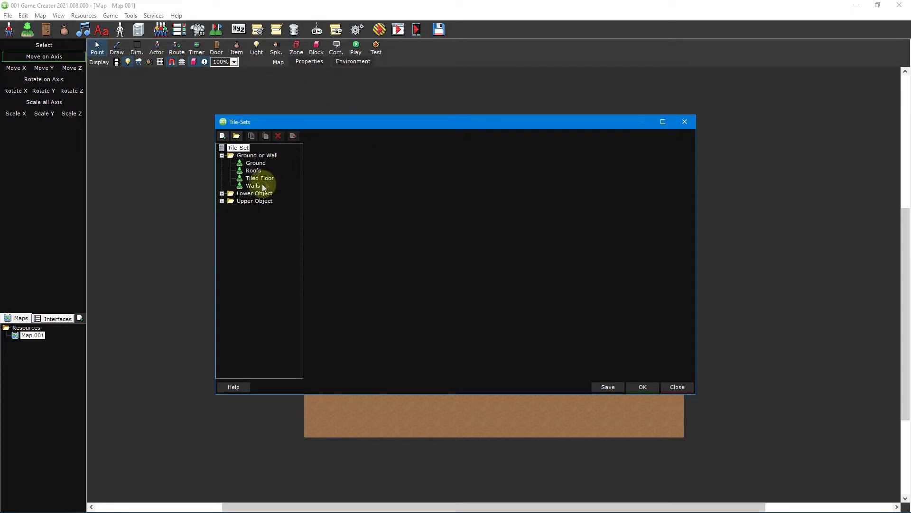
left_click(221, 193)
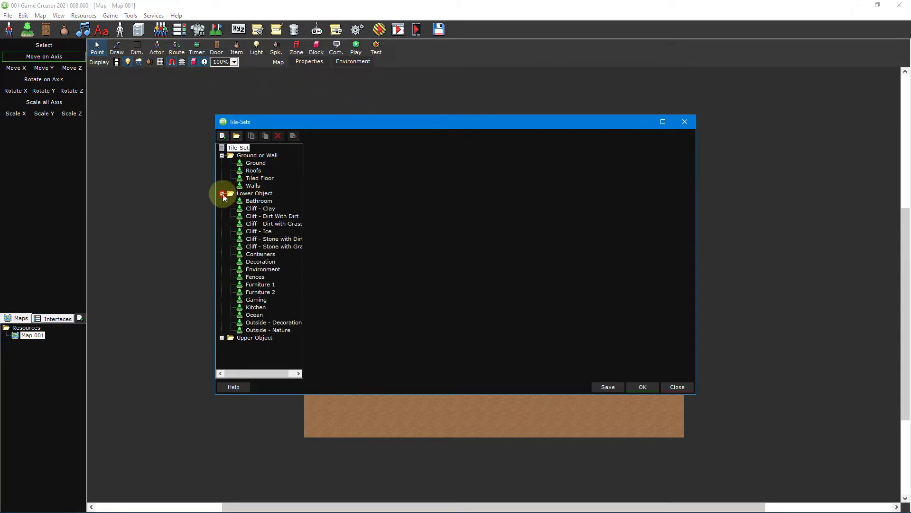
left_click(221, 338)
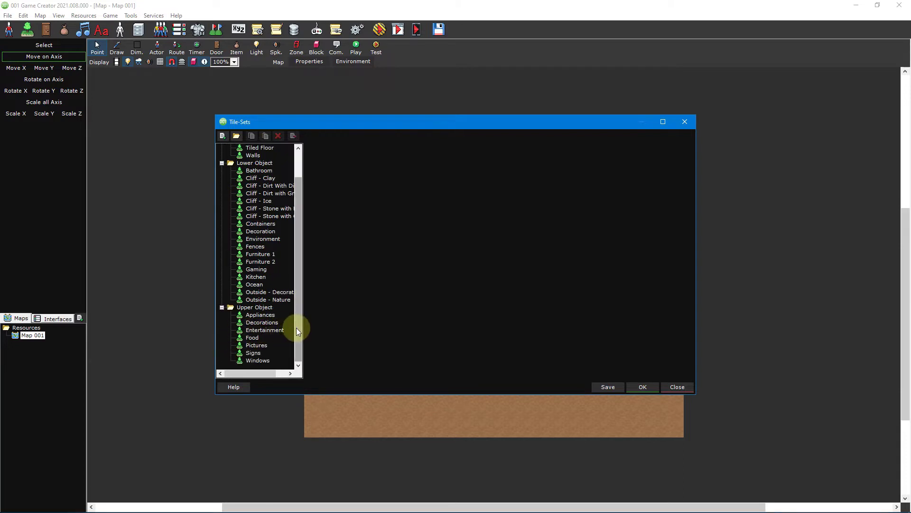
left_click_drag(297, 331, 294, 278)
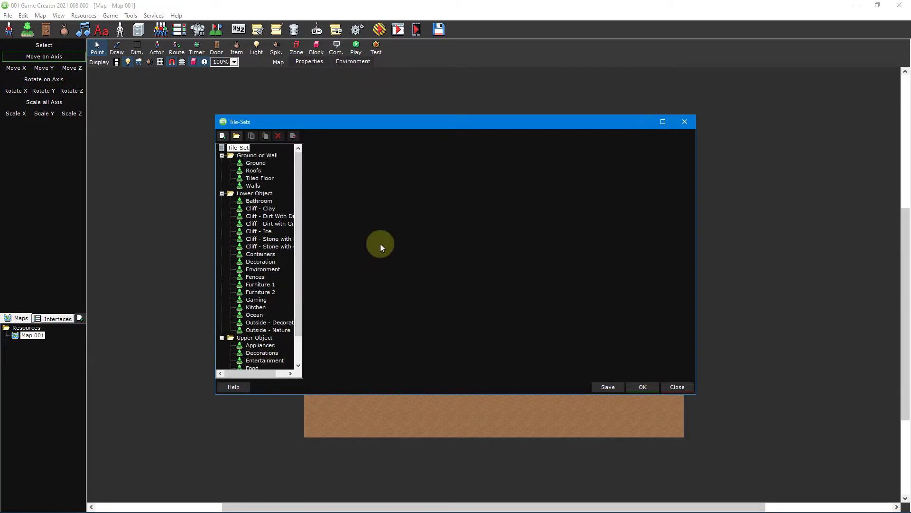
Step: Select the Ground tile-set and review its Material Editor settings before closing them
left_click(275, 163)
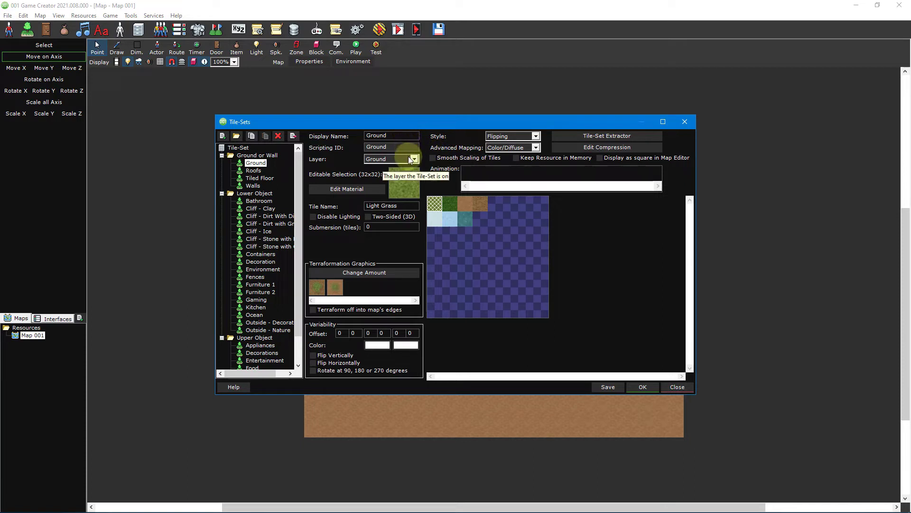
left_click(381, 188)
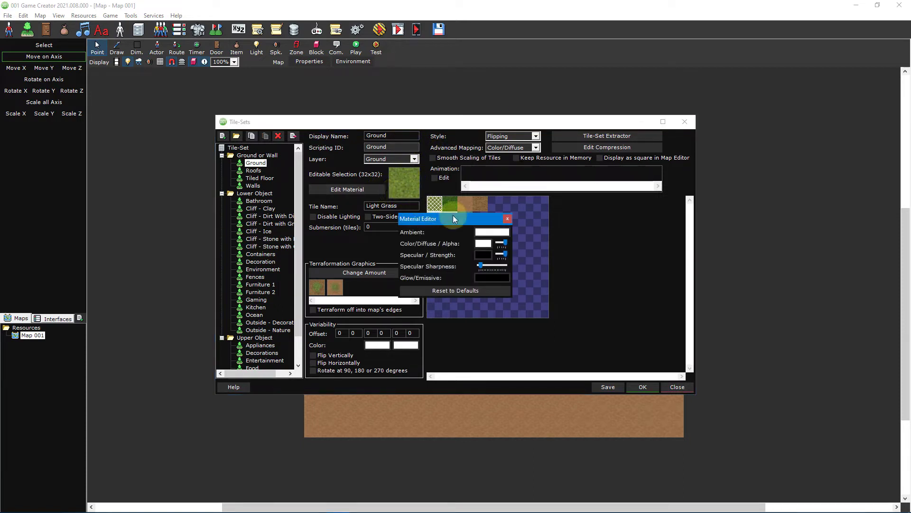
left_click(508, 218)
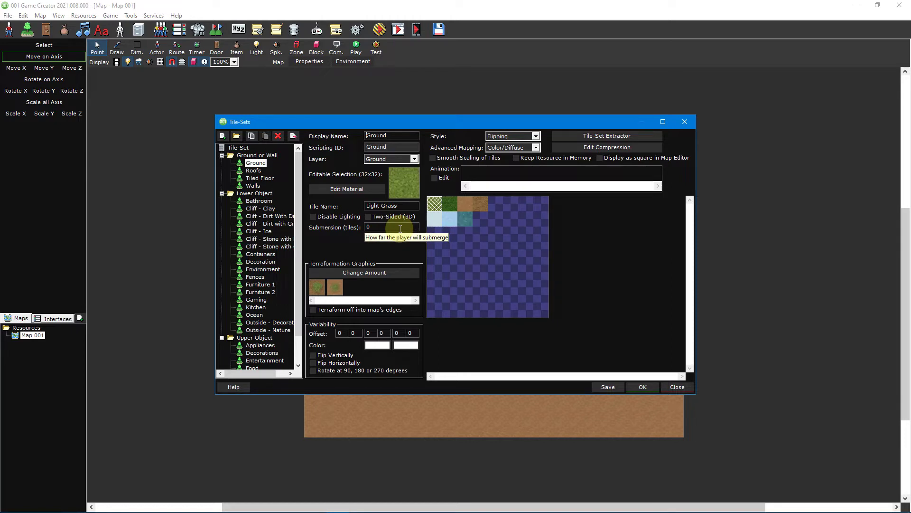
left_click(318, 287)
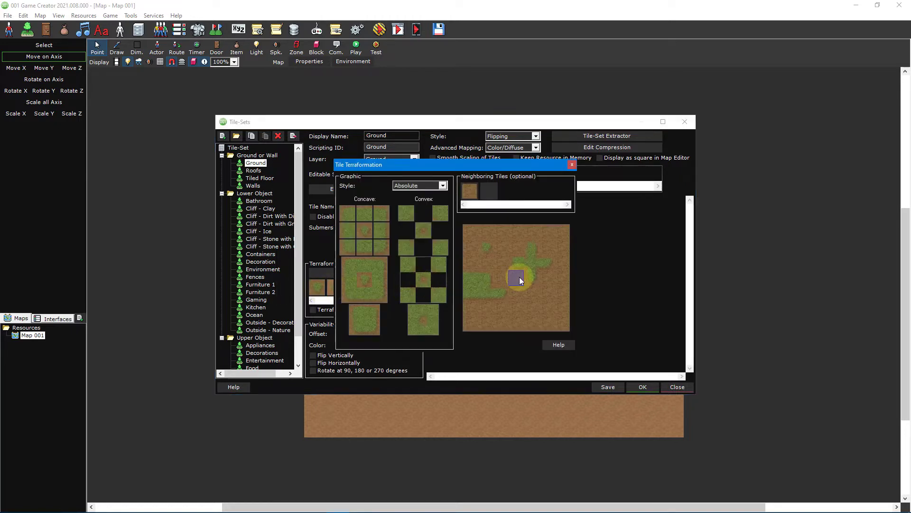
mouse_move(487, 280)
left_mouse_down()
mouse_move(538, 290)
mouse_move(529, 257)
mouse_move(501, 259)
mouse_move(488, 283)
mouse_move(522, 283)
left_mouse_up()
mouse_move(527, 290)
left_mouse_down()
mouse_move(531, 272)
mouse_move(531, 321)
left_mouse_up()
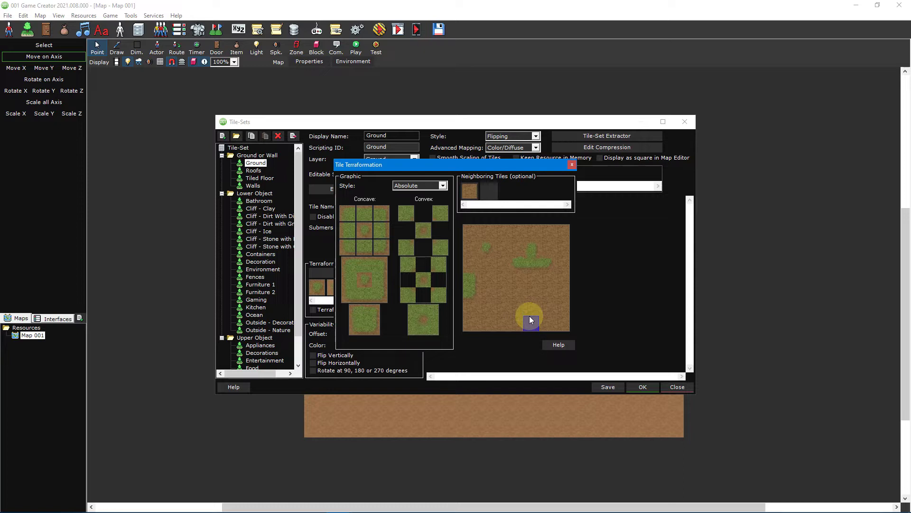
key("Escape")
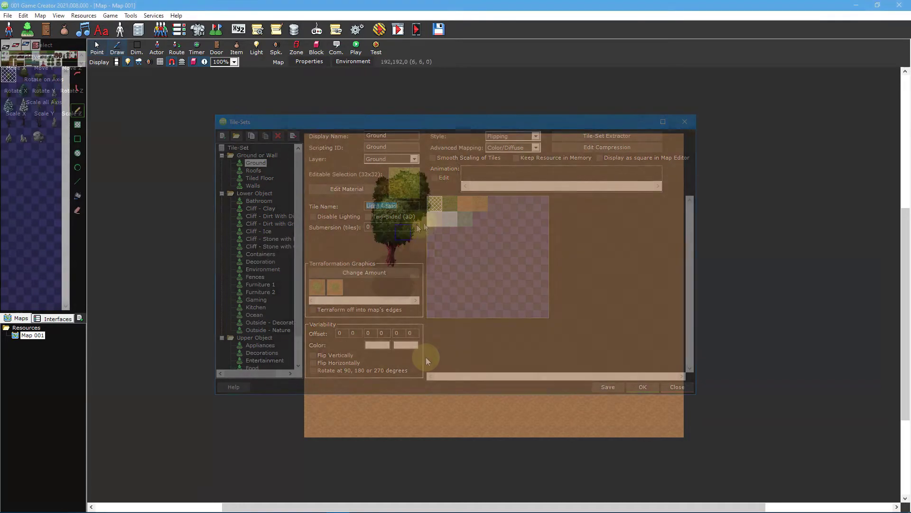
Step: Cycle the Ground tile-set style through Flipping and Rotating, ending on Expanded
mouse_move(397, 193)
left_mouse_down()
mouse_move(572, 246)
mouse_move(609, 269)
mouse_move(581, 311)
mouse_move(518, 308)
mouse_move(474, 271)
mouse_move(425, 292)
mouse_move(428, 329)
mouse_move(555, 340)
mouse_move(596, 367)
mouse_move(541, 392)
mouse_move(364, 383)
mouse_move(334, 340)
left_mouse_up()
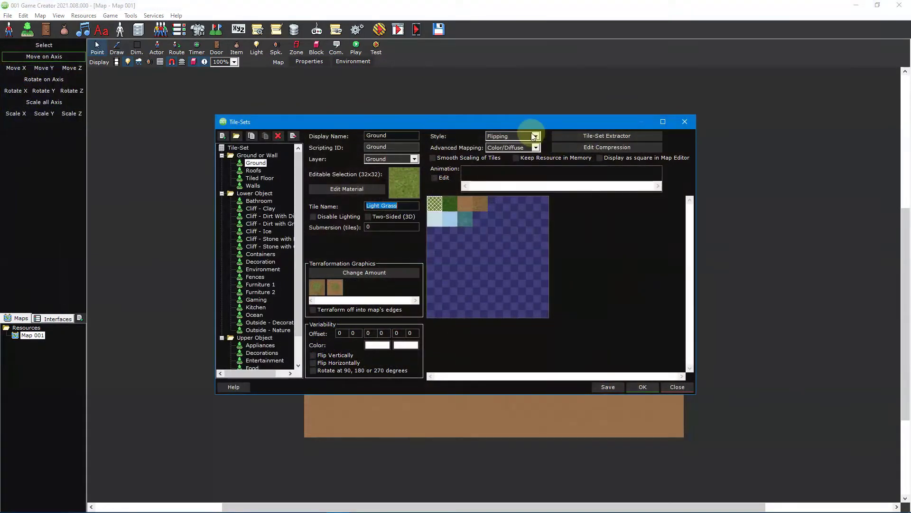
left_click(533, 135)
left_click(532, 134)
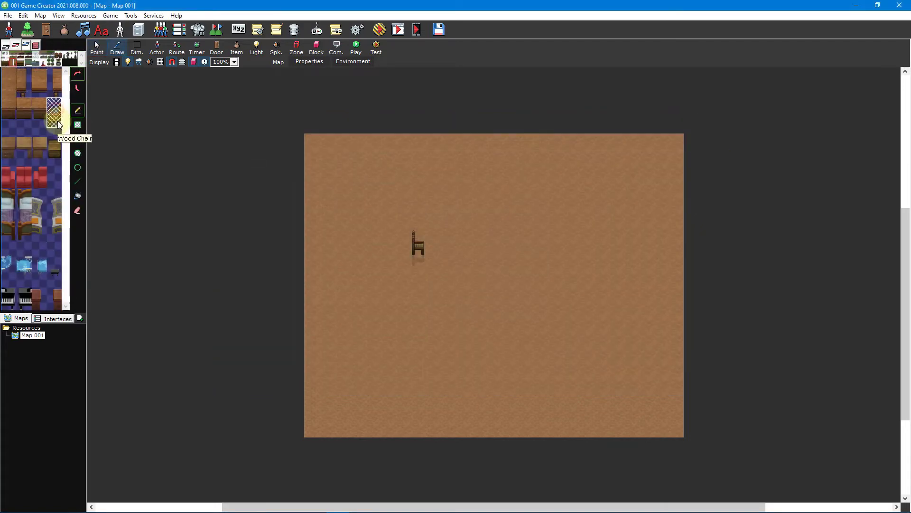
left_click(448, 253)
left_click(454, 240)
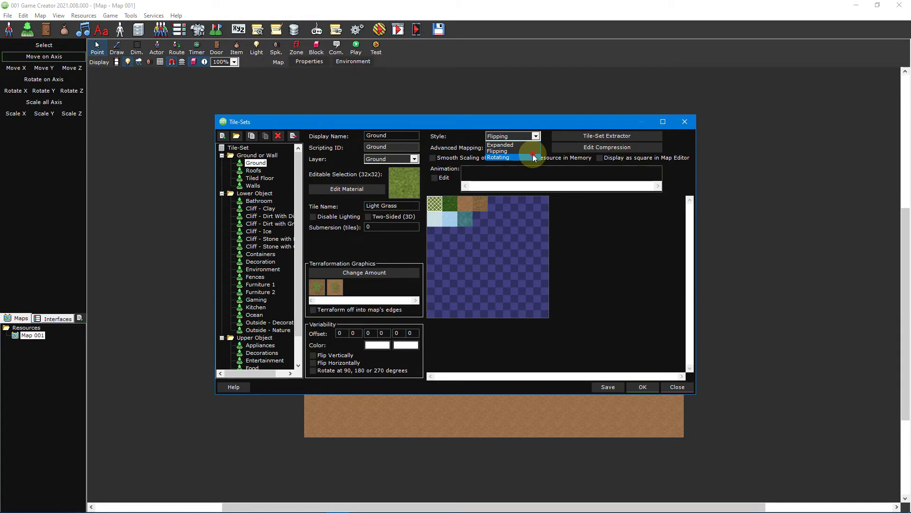
left_click(533, 157)
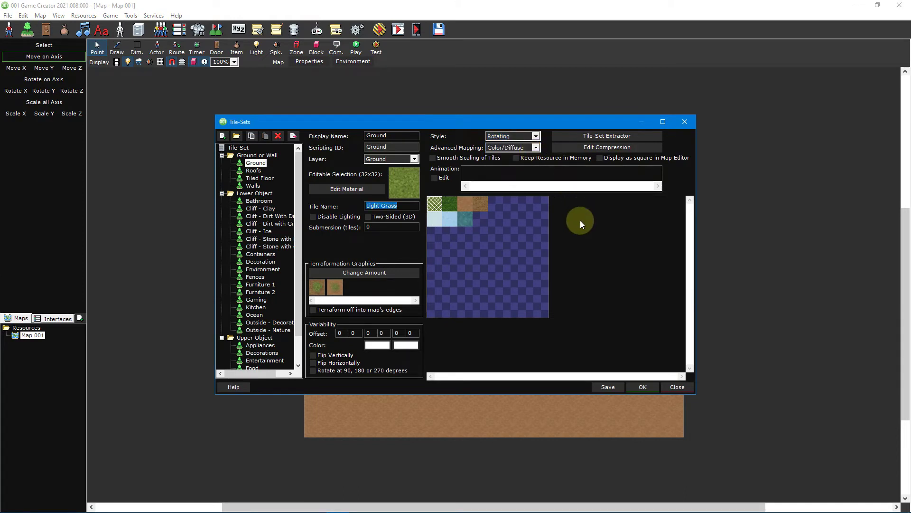
left_click(535, 136)
left_click(531, 145)
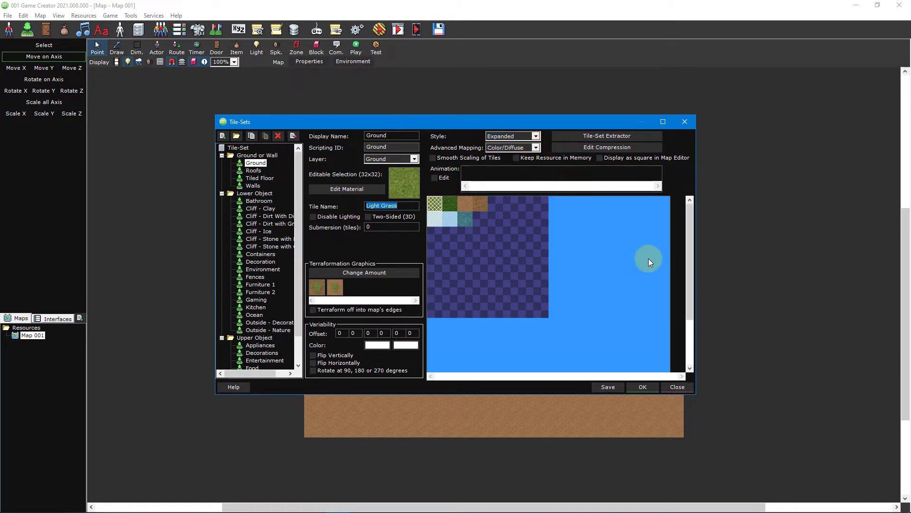
mouse_move(691, 249)
left_mouse_down()
mouse_move(698, 301)
mouse_move(688, 232)
left_mouse_up()
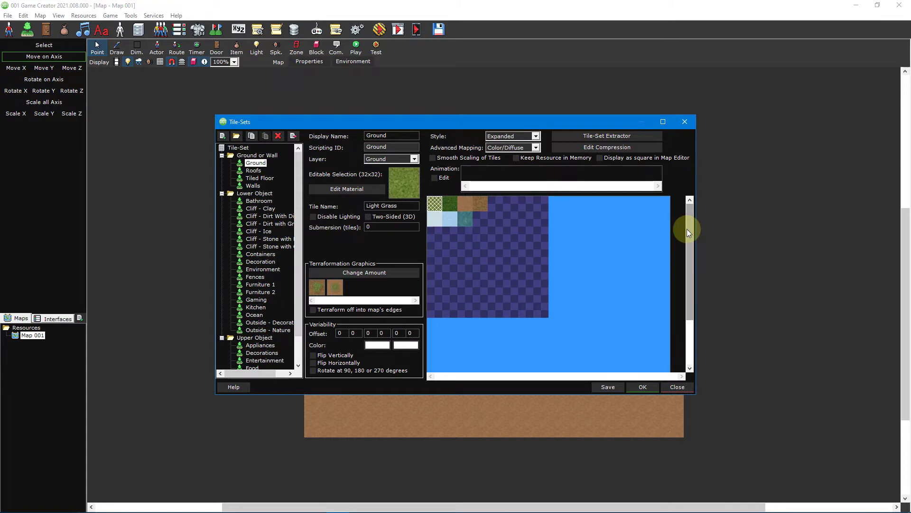
Step: Leave Advanced Mapping on Color/Diffuse and confirm the Ground tile-set settings
scroll(532, 138, "down", 1)
left_click(535, 147)
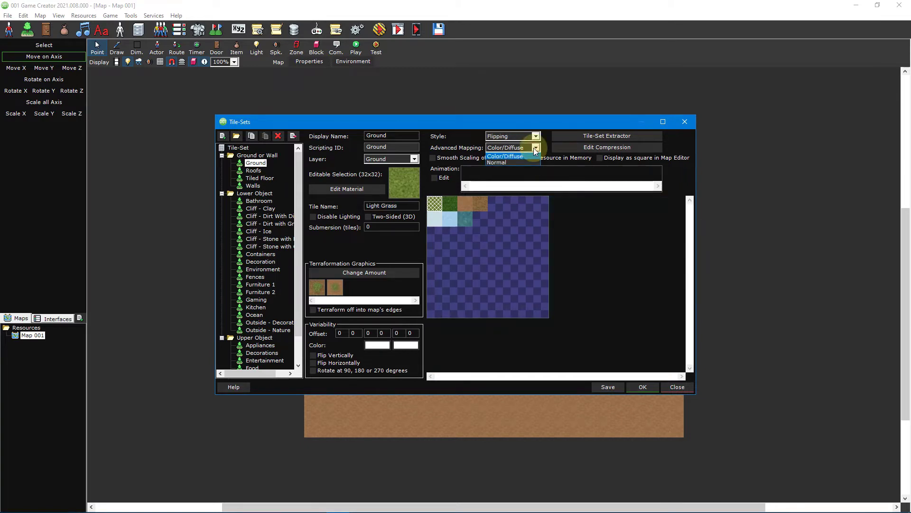
left_click(536, 149)
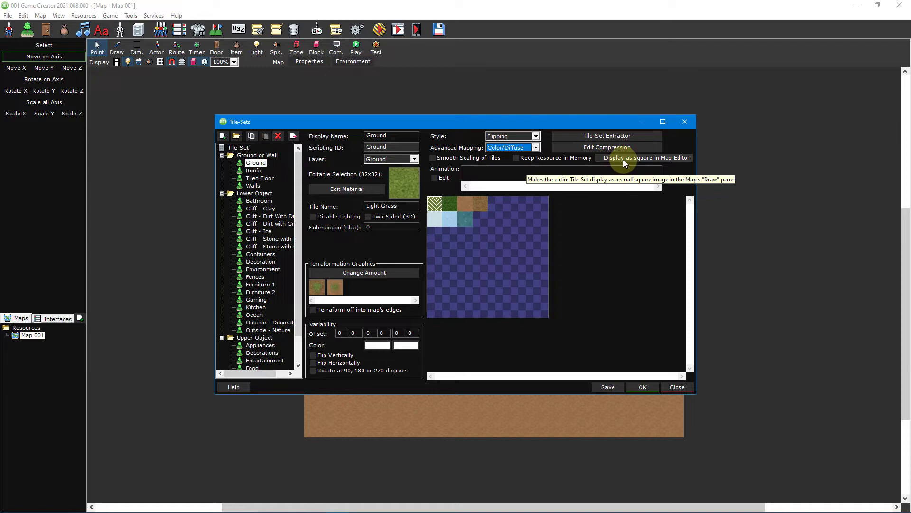
key("Return")
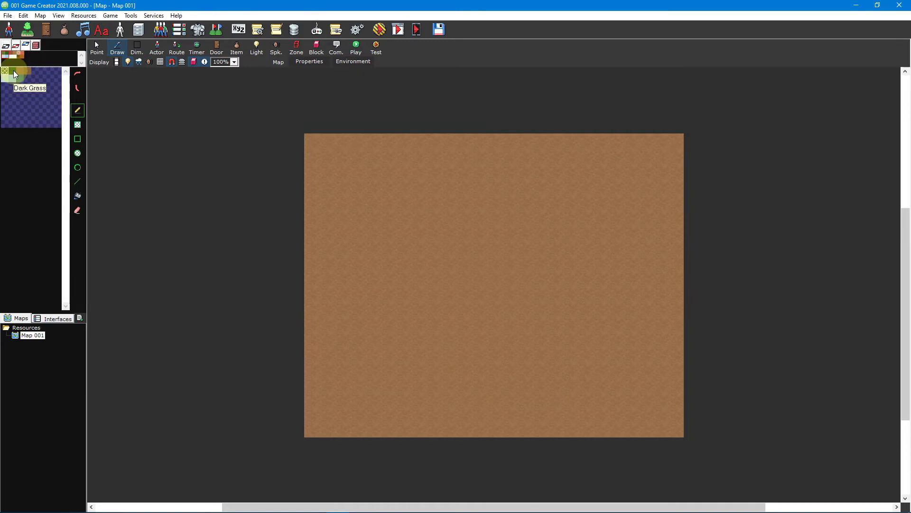
Step: Try a 2x2 Dark Grass brush on the map, then bring up the Graphic Platform Compression dialog
left_click_drag(15, 74, 32, 84)
left_click(454, 227)
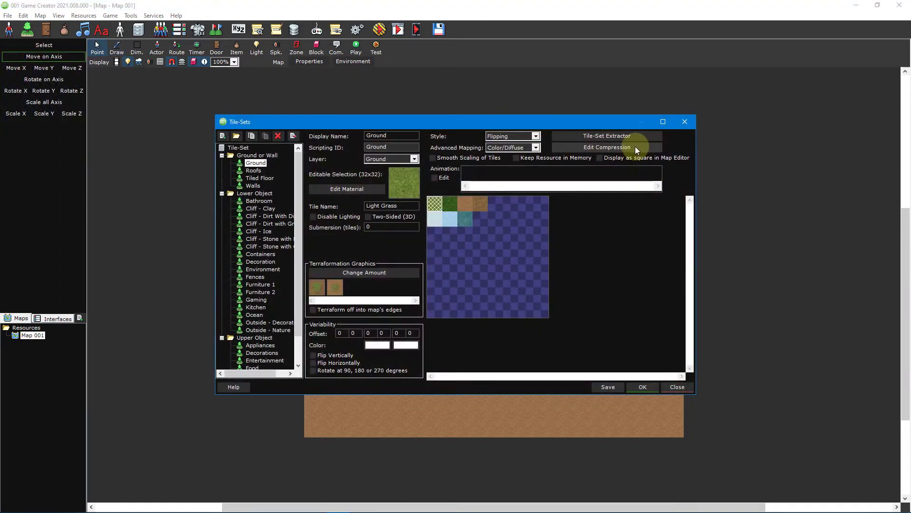
left_click(636, 147)
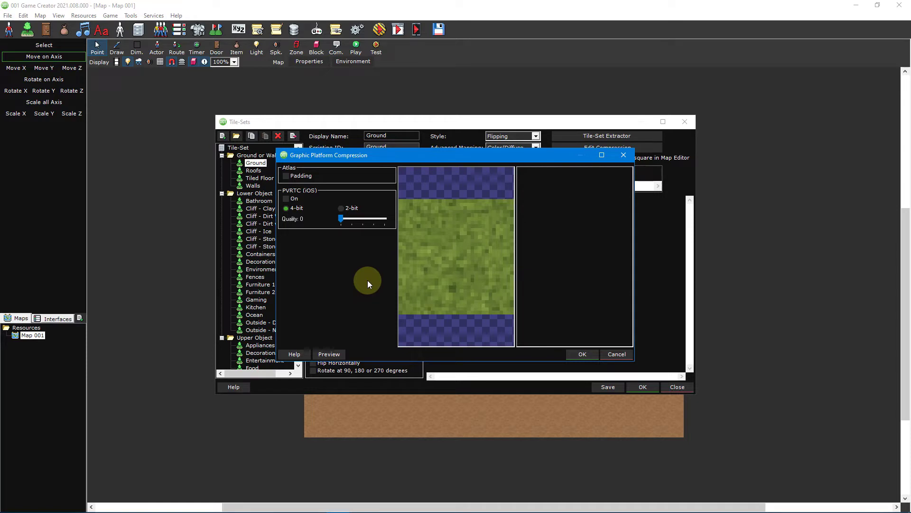
Step: Close the compression dialog and select the Ground tile-set's Light Grass tile
left_click(623, 154)
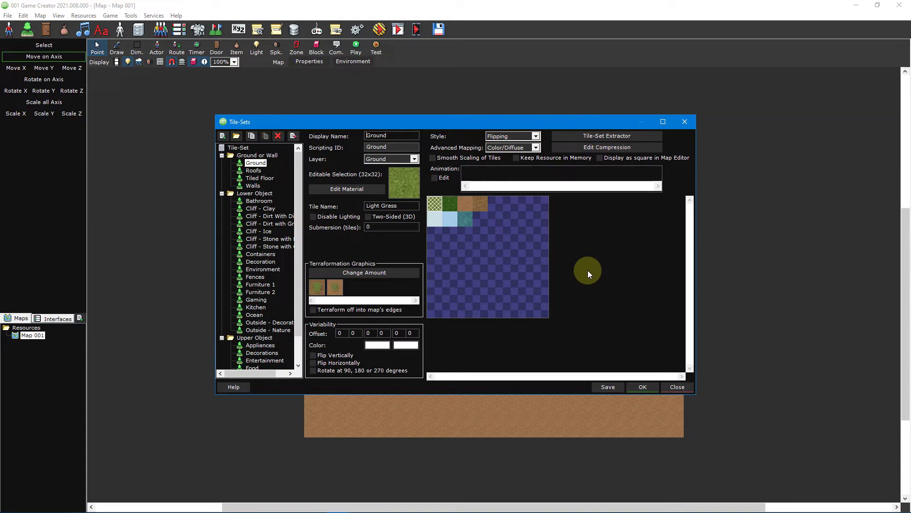
left_click(397, 206)
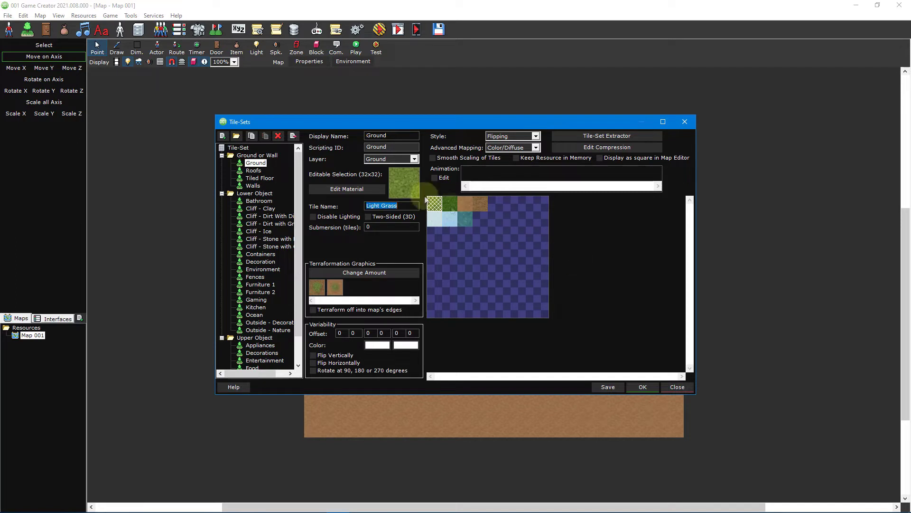
Step: Add a new Tile-Set under Ground or Wall and choose Replace on its first tile
left_click(224, 136)
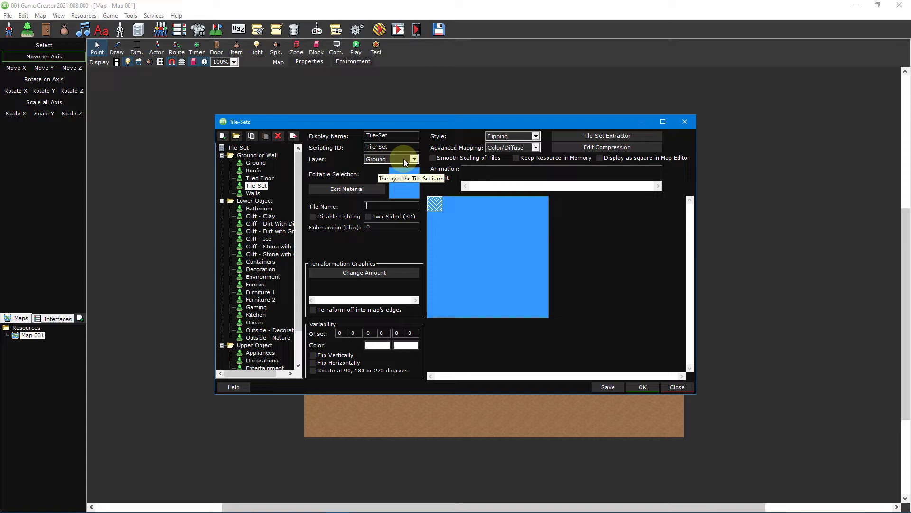
right_click(440, 205)
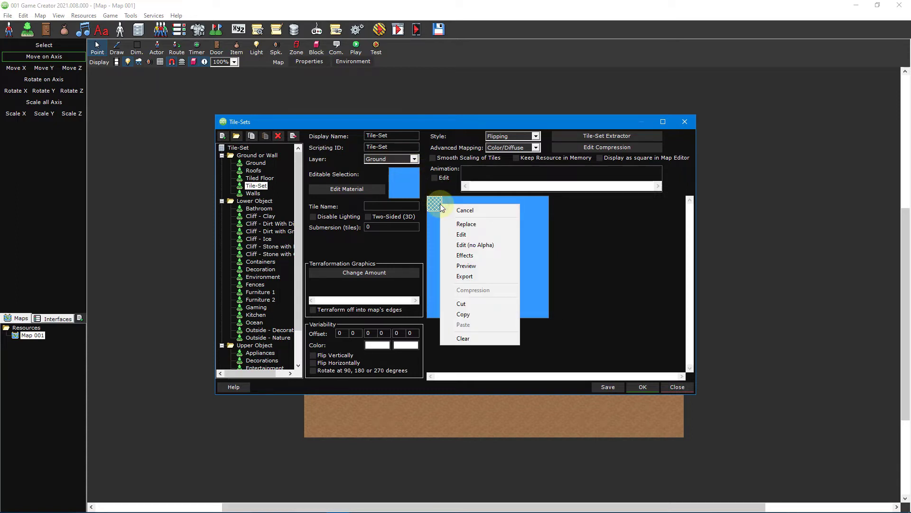
right_click(405, 184)
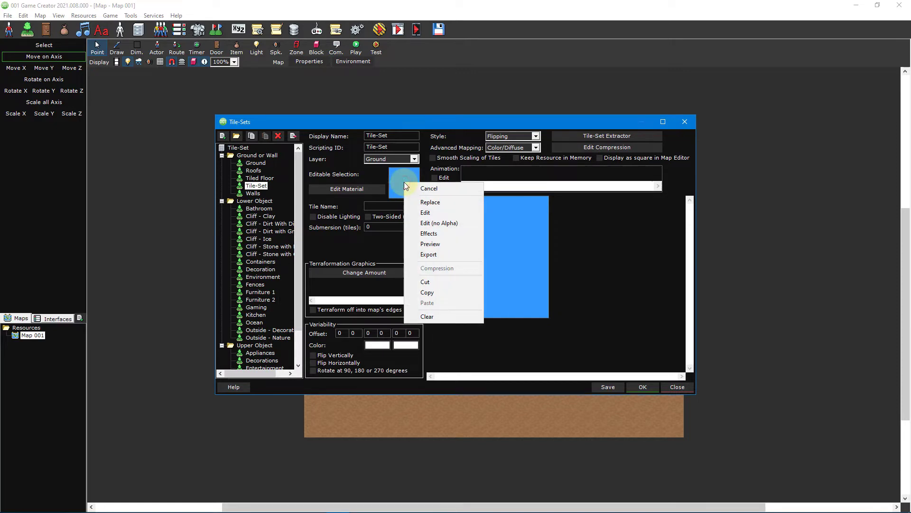
left_click(459, 204)
Step: Select a 2x2 block of tiles and choose Replace for their graphics
left_click_drag(446, 209, 485, 252)
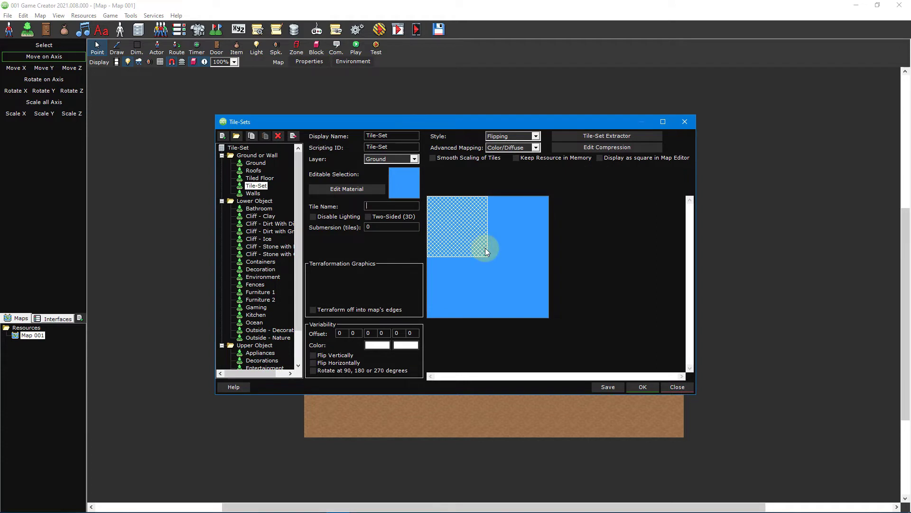
right_click(459, 230)
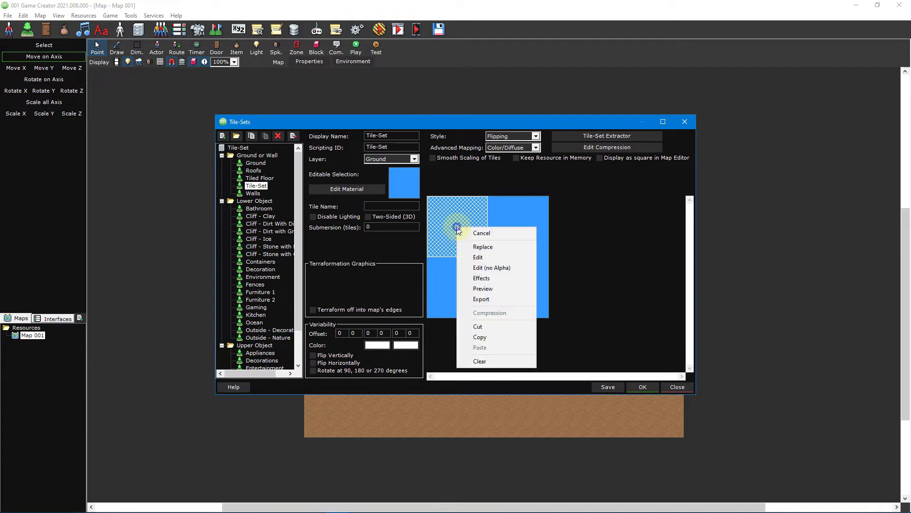
left_click(510, 246)
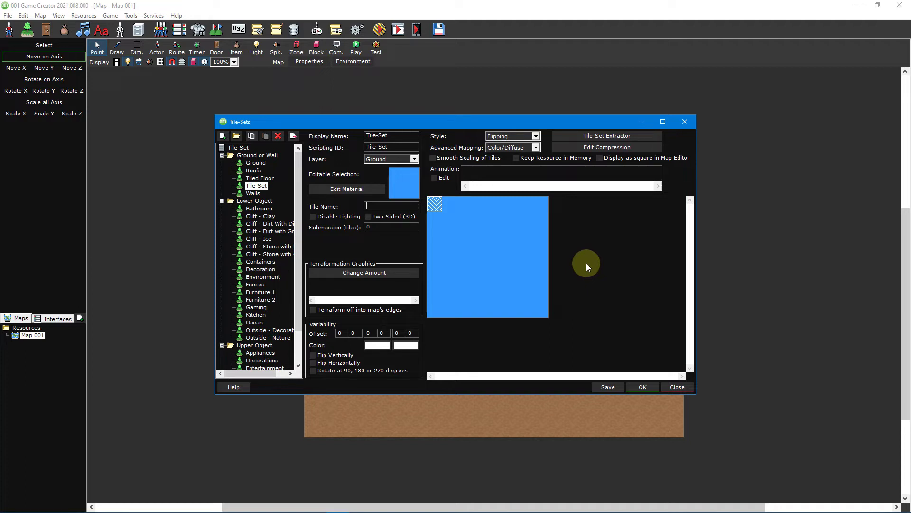
Step: Replace the blank tile graphic with Tilesets > Ground > Dirt > Dirt Base.png
left_click(587, 266)
left_click(406, 184)
left_click(406, 181)
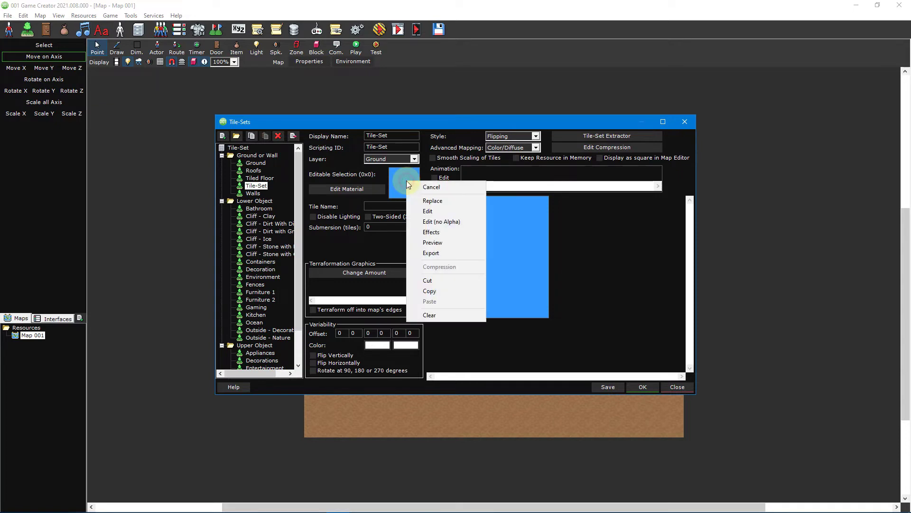
left_click(457, 201)
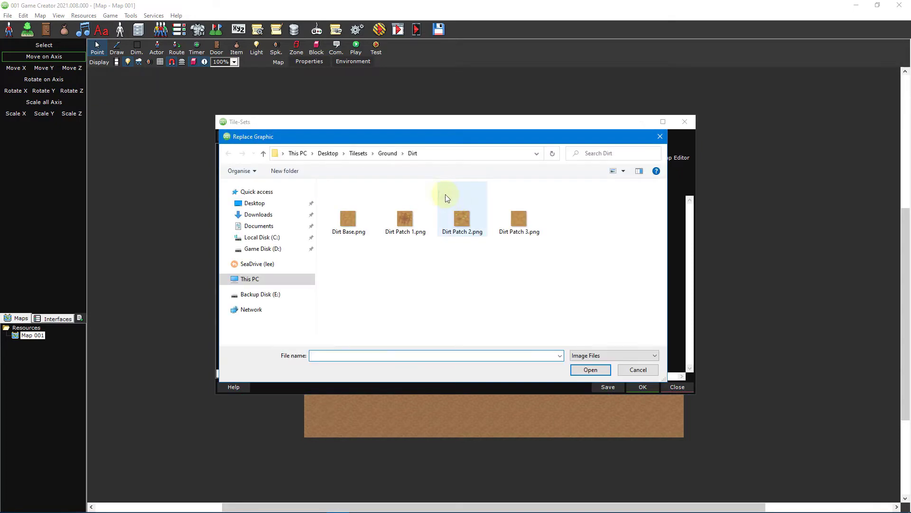
left_click(365, 157)
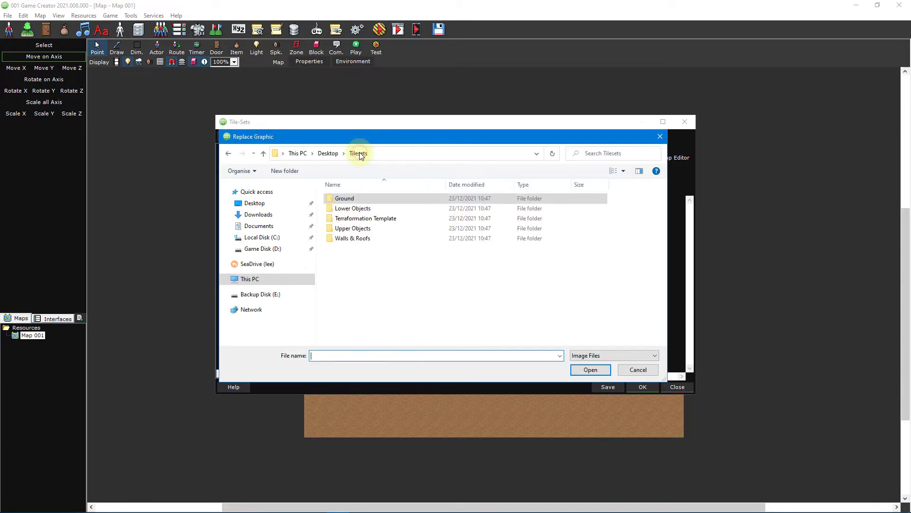
double_click(376, 199)
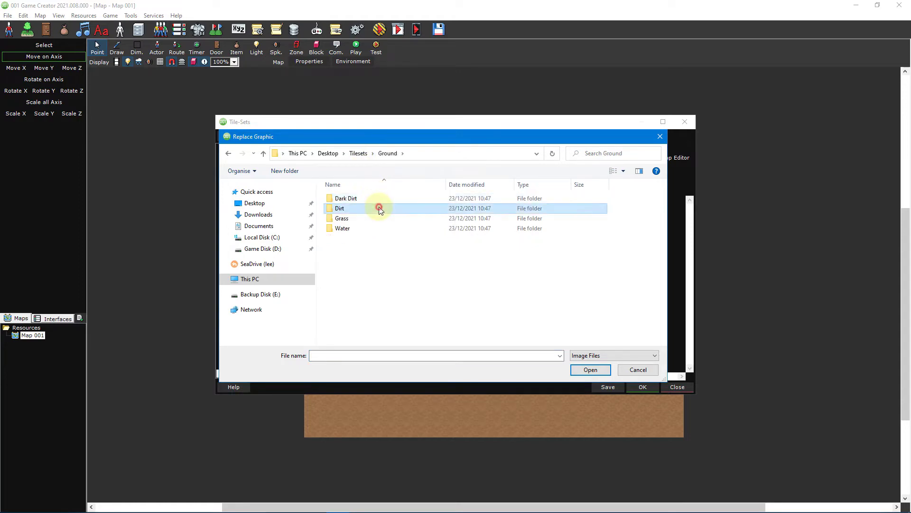
double_click(379, 209)
double_click(355, 221)
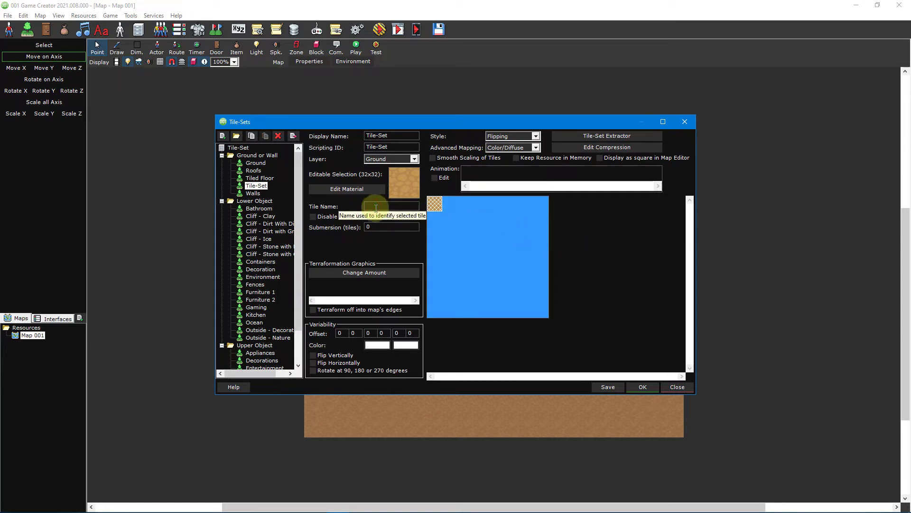
Step: Name the tile Dirt, set the tile-set Display Name to New Ground, and confirm
type("Dirt")
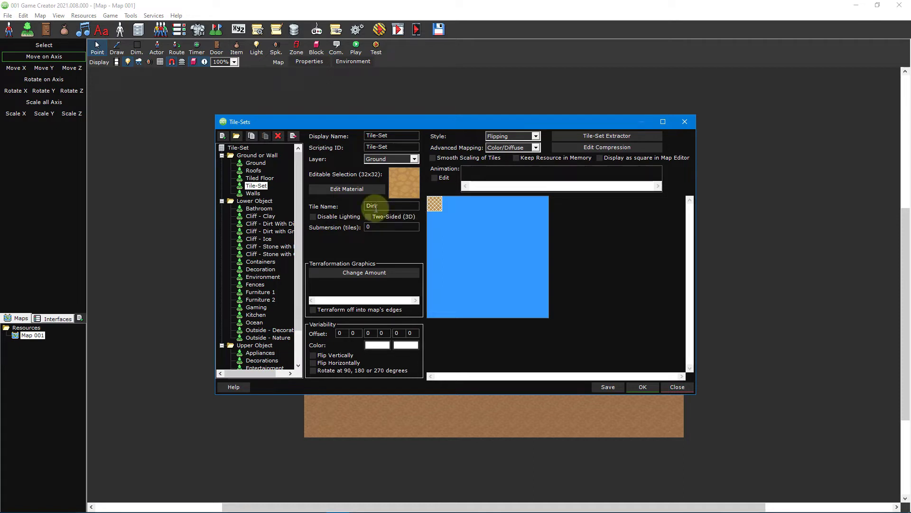
triple_click(392, 135)
type("New Ground")
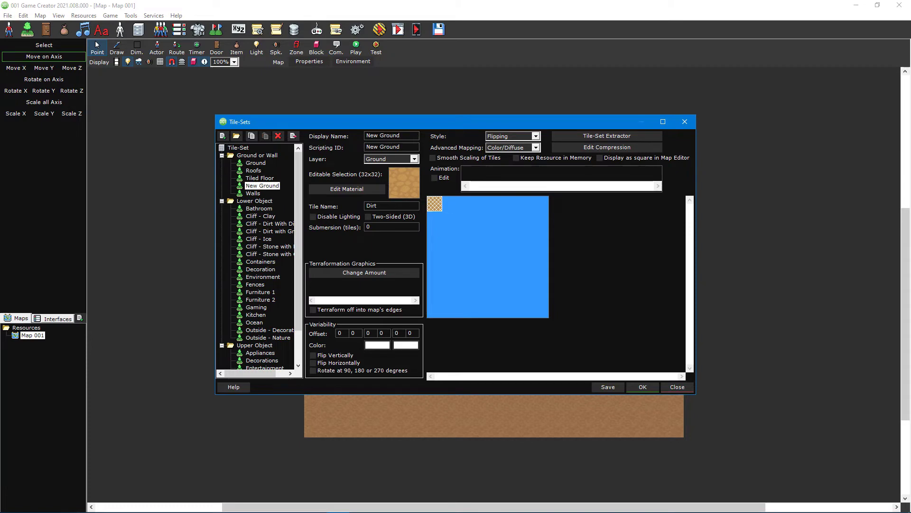
key("Return")
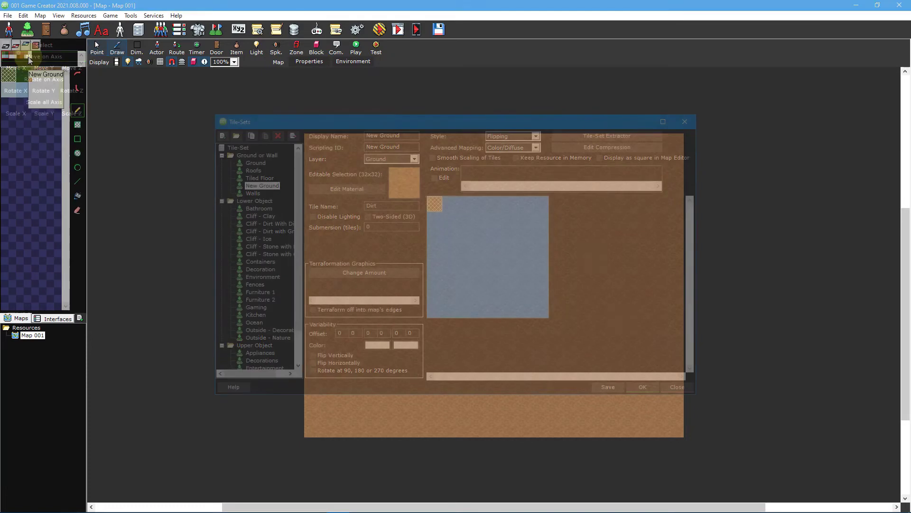
Step: Paint a strip of Dirt tiles from the New Ground palette across the upper middle of the map
left_click(28, 56)
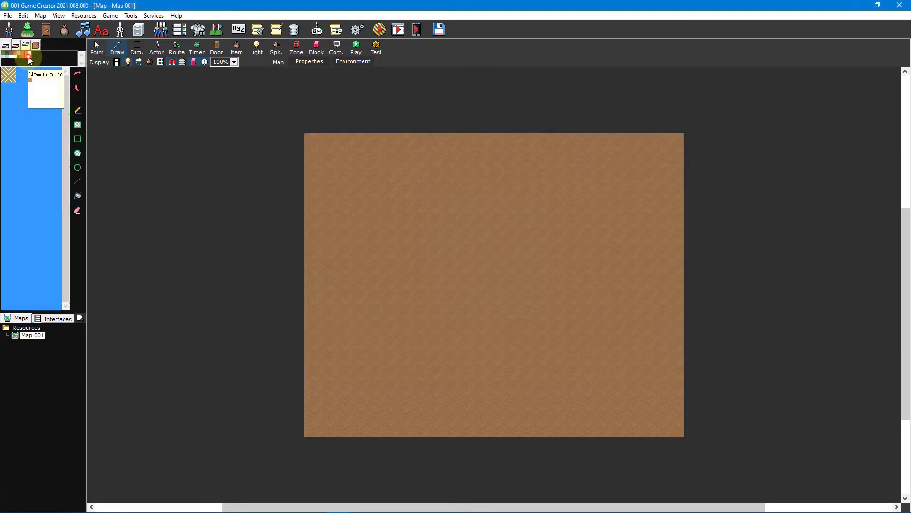
left_click(9, 77)
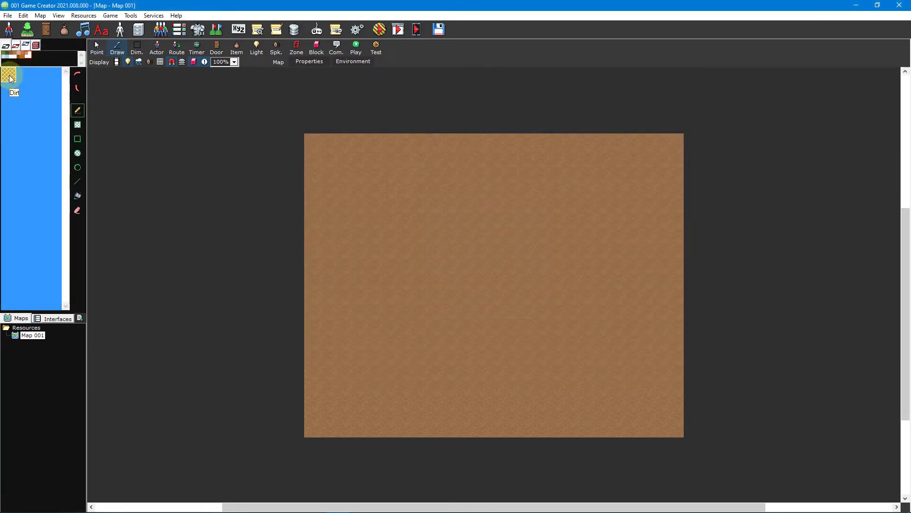
left_click(413, 223)
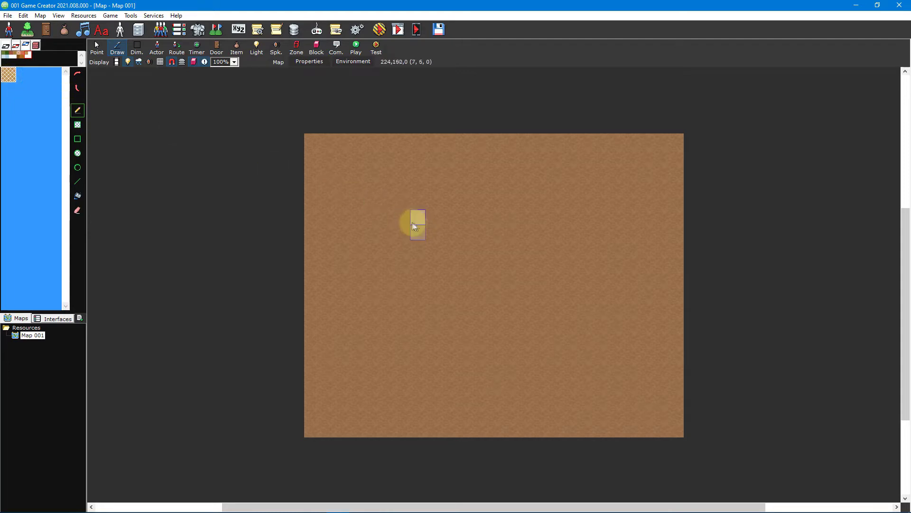
mouse_move(424, 222)
left_mouse_down()
mouse_move(601, 228)
mouse_move(445, 220)
left_mouse_up()
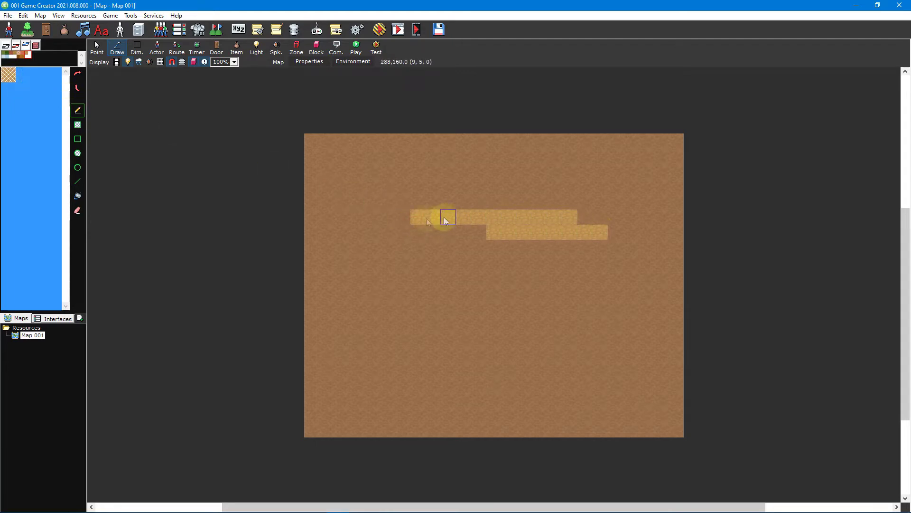
left_click(597, 221)
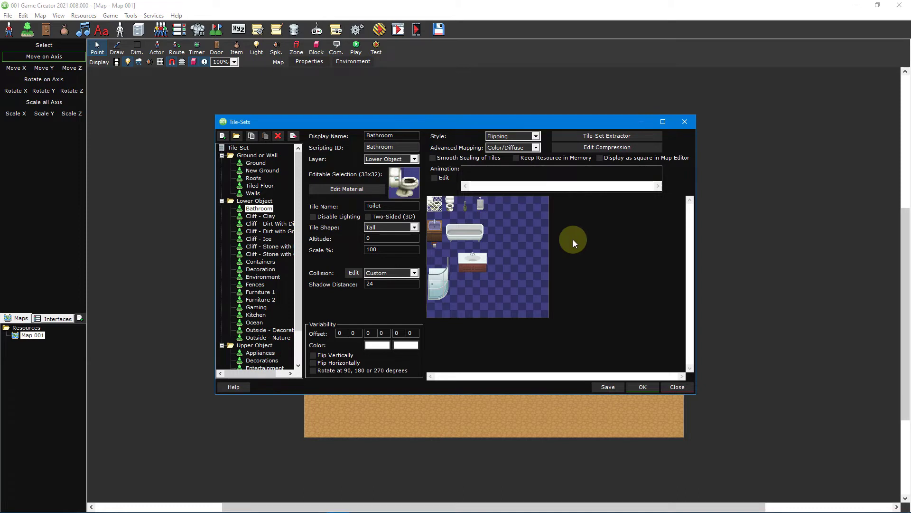
Step: Create a new tile-set and set its Layer to Lower Object
left_click(222, 137)
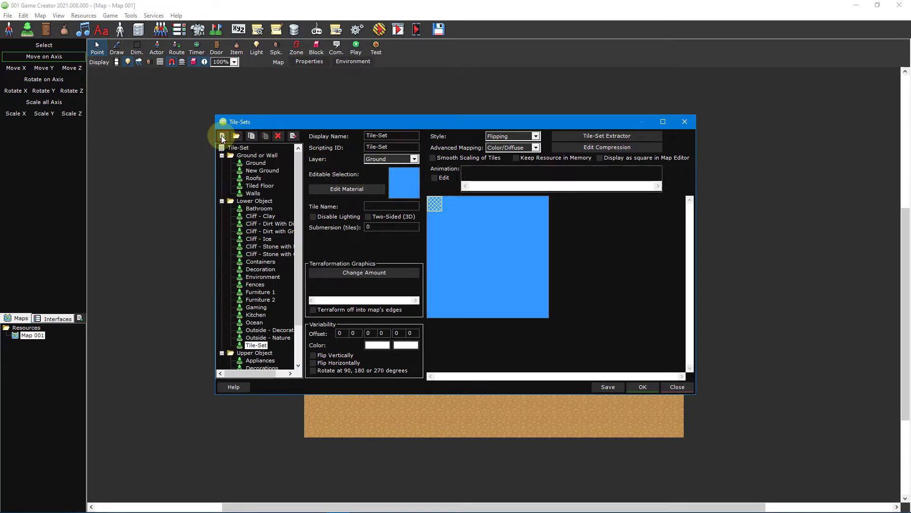
left_click(389, 159)
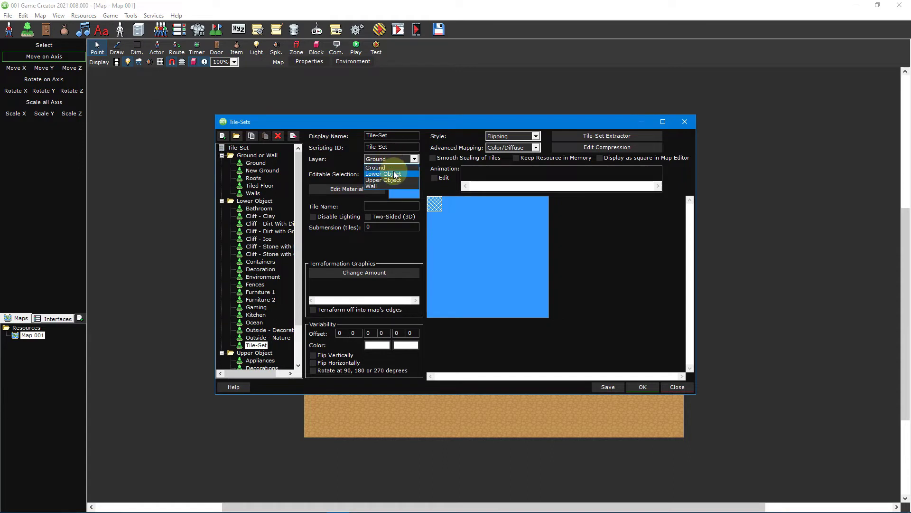
left_click(394, 174)
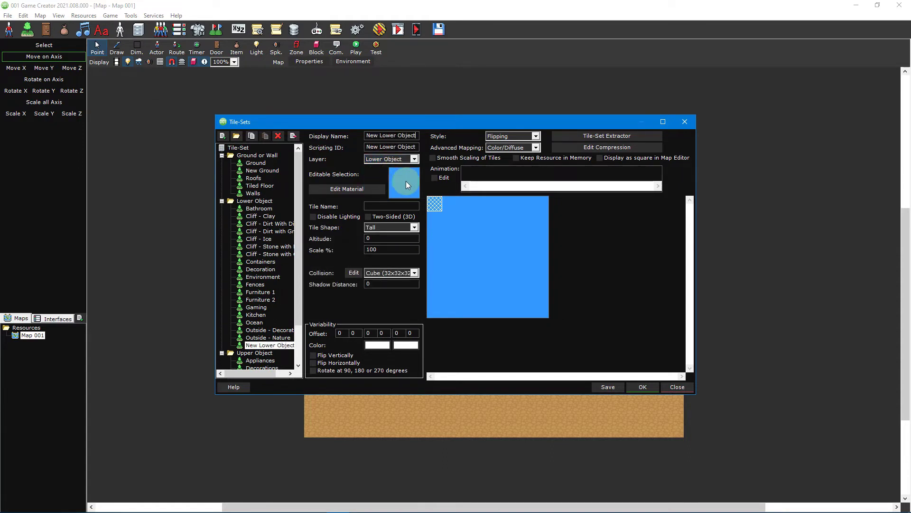
Step: Replace its tile graphic with Tilesets\Lower Objects\Barrel Low.png
left_click(405, 181)
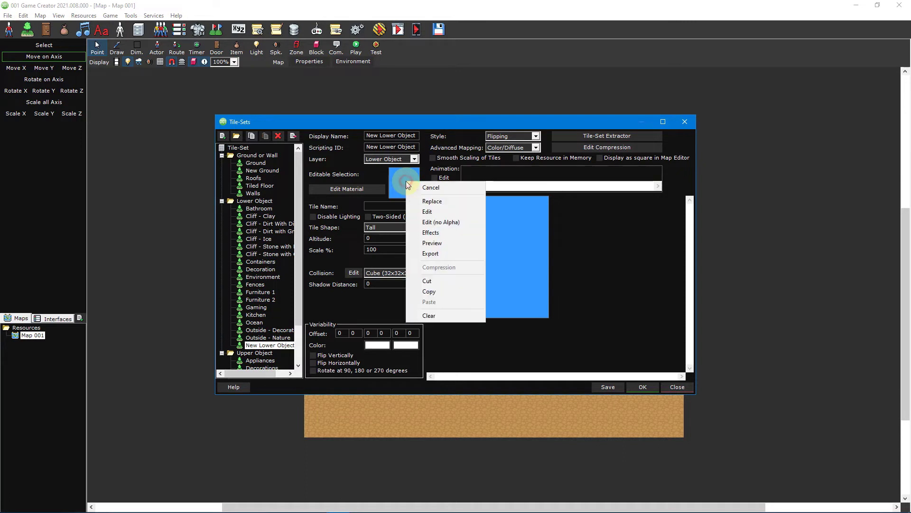
left_click(451, 202)
left_click(360, 153)
double_click(394, 208)
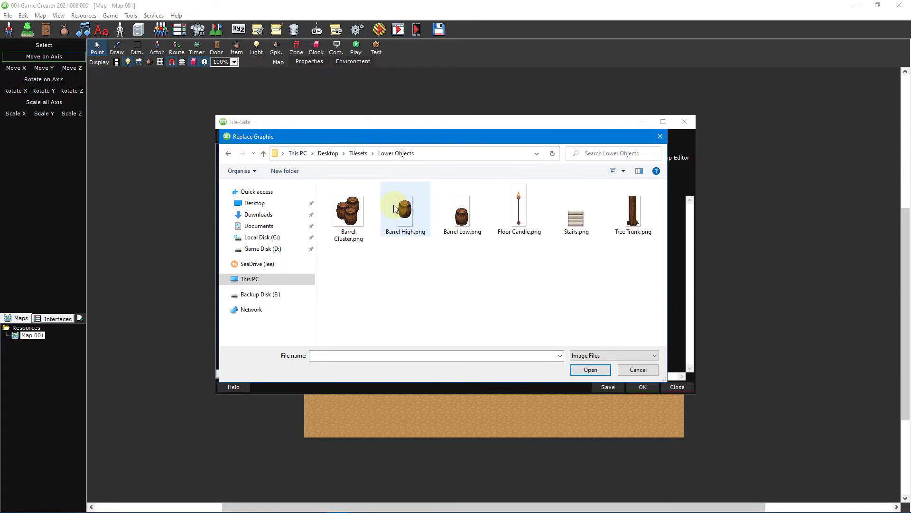
left_click(455, 208)
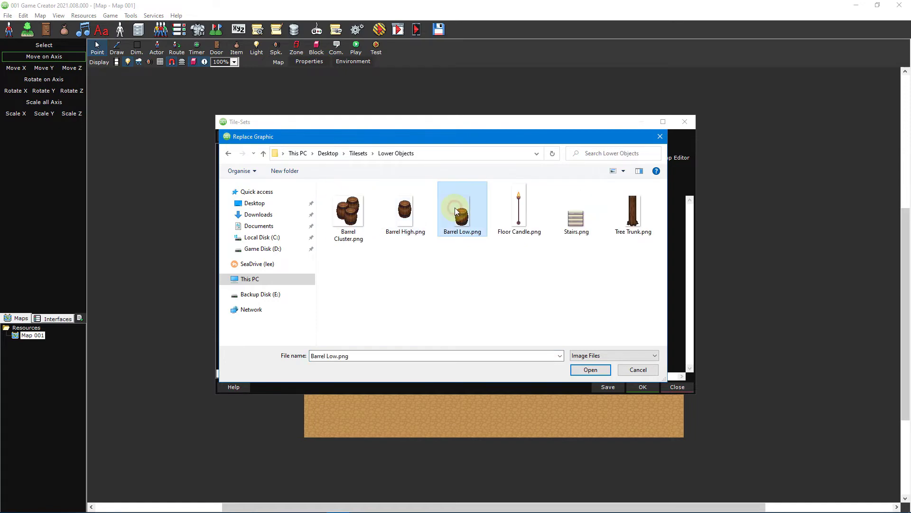
double_click(480, 212)
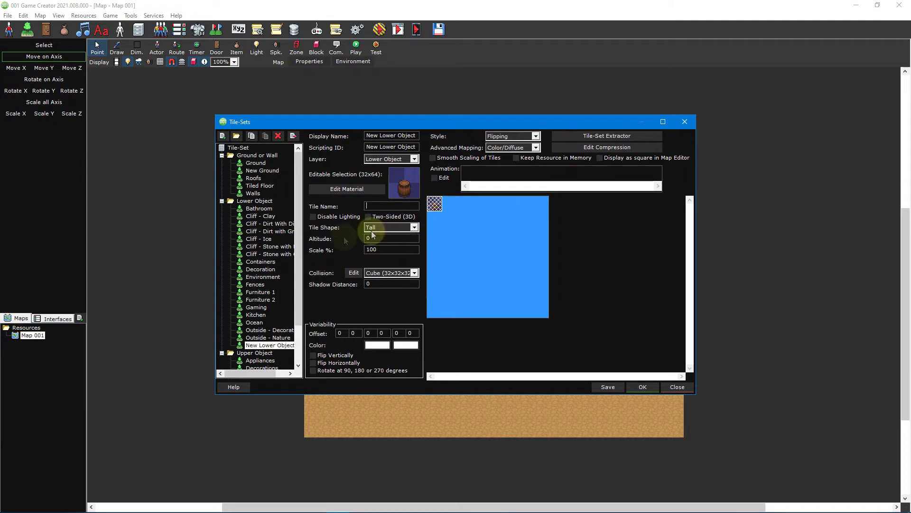
Step: Inspect the Environment set's tree tiles, including Big Tree, then go back to New Lower Object
left_click(264, 277)
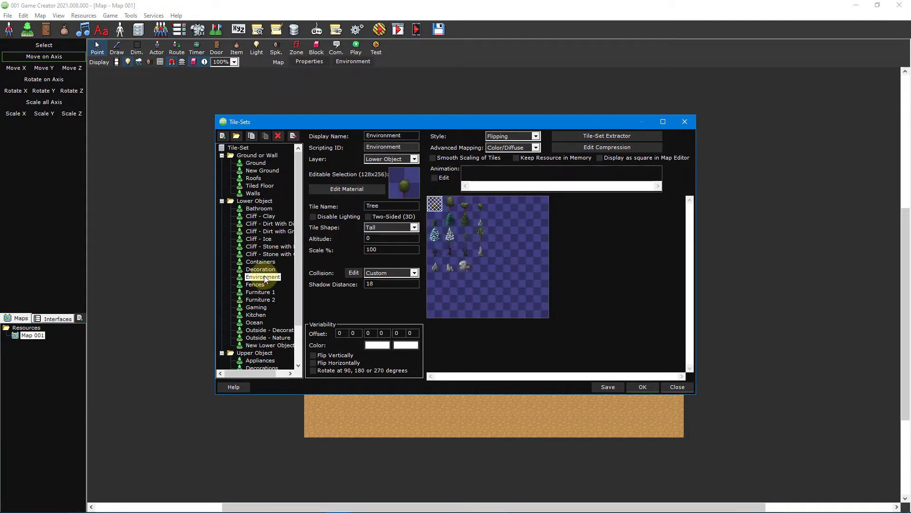
left_click(450, 204)
left_click(466, 205)
left_click(480, 205)
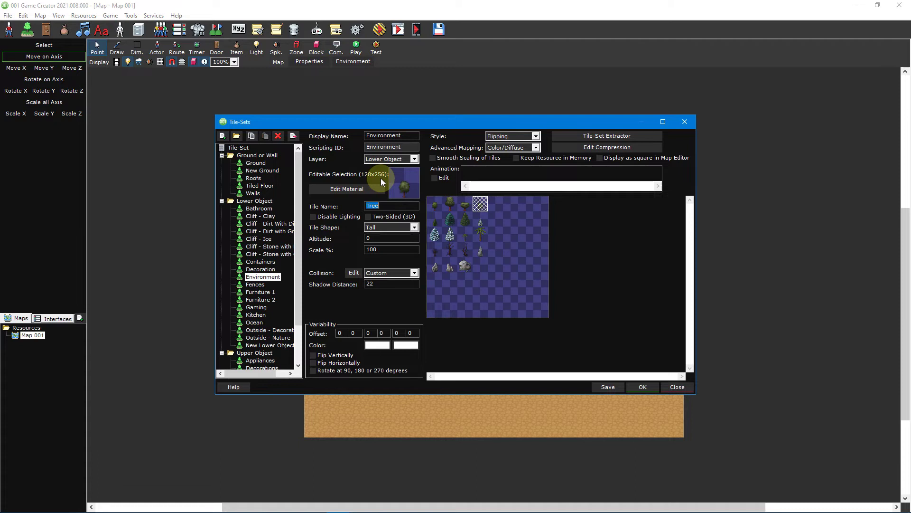
left_click(268, 345)
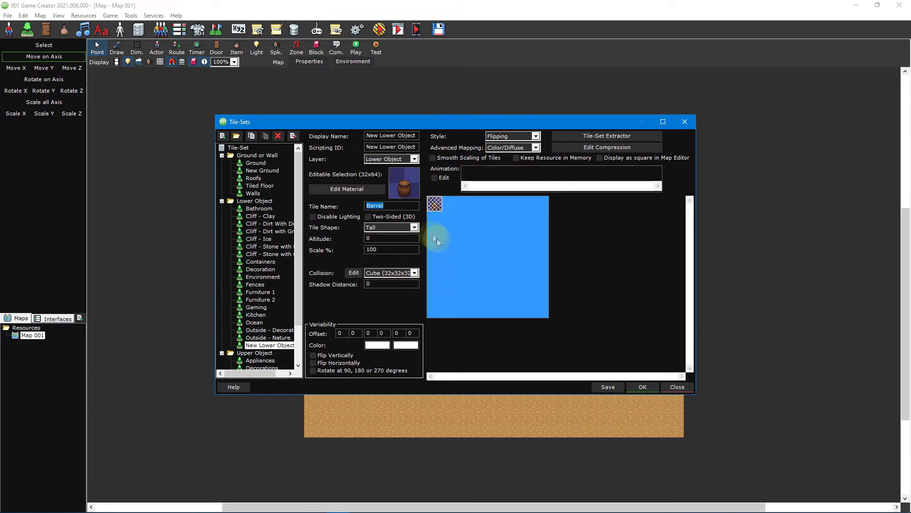
Step: Open the Tile Shape dropdown for the Barrel tile, currently set to Tall
left_click(415, 227)
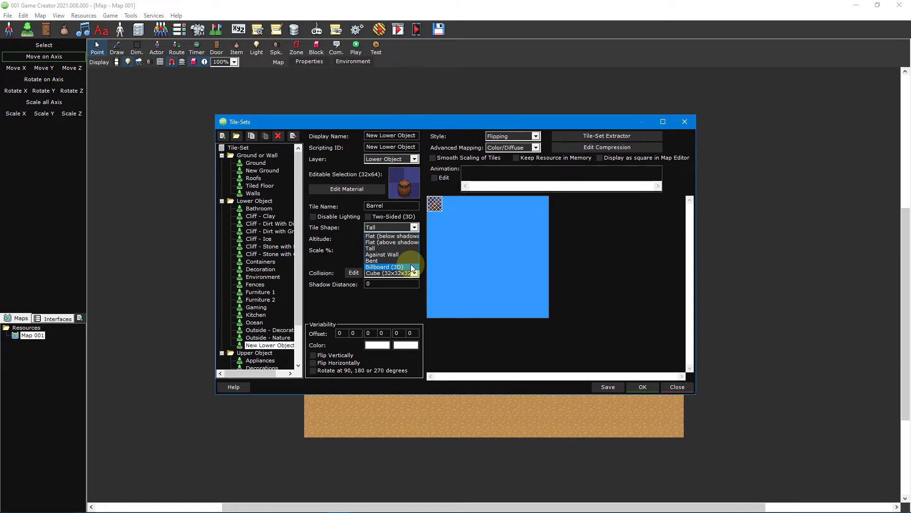
Step: Close the Tile Shape dropdown, leaving the Barrel tile's shape as Tall
left_click(416, 228)
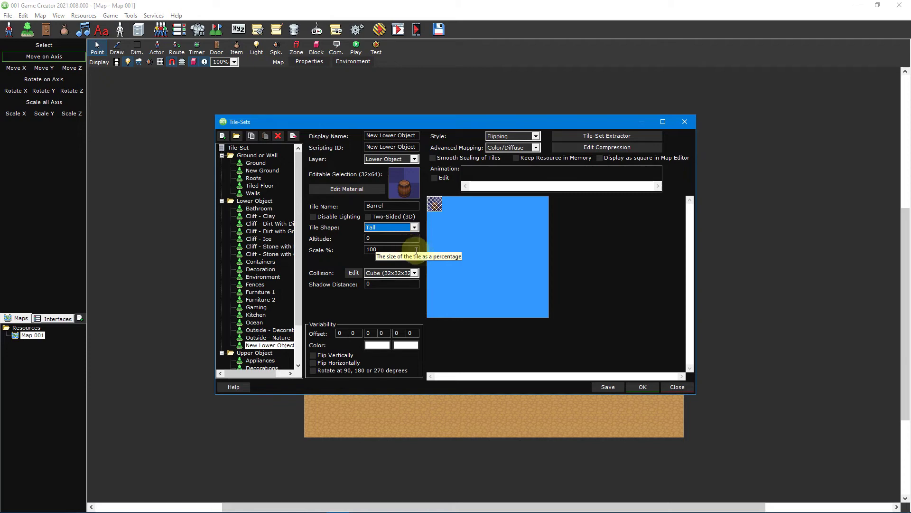
left_click(414, 274)
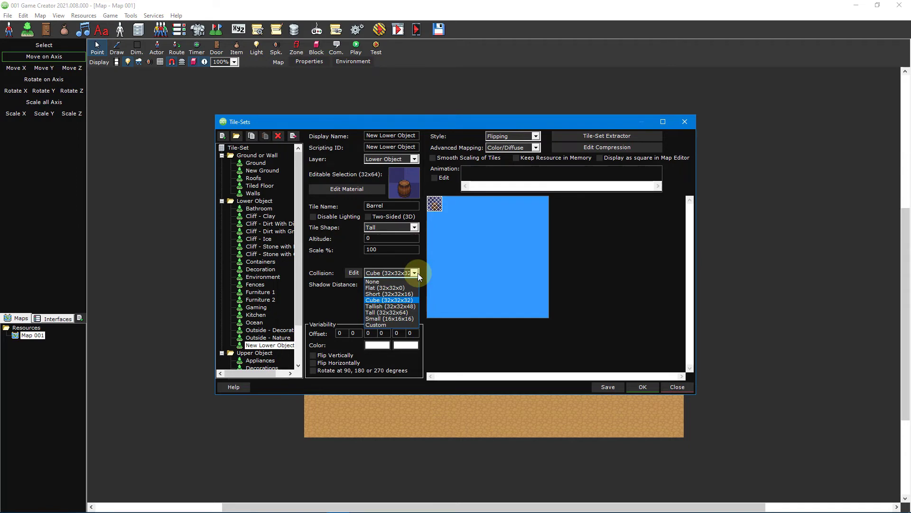
left_click(418, 272)
left_click(354, 272)
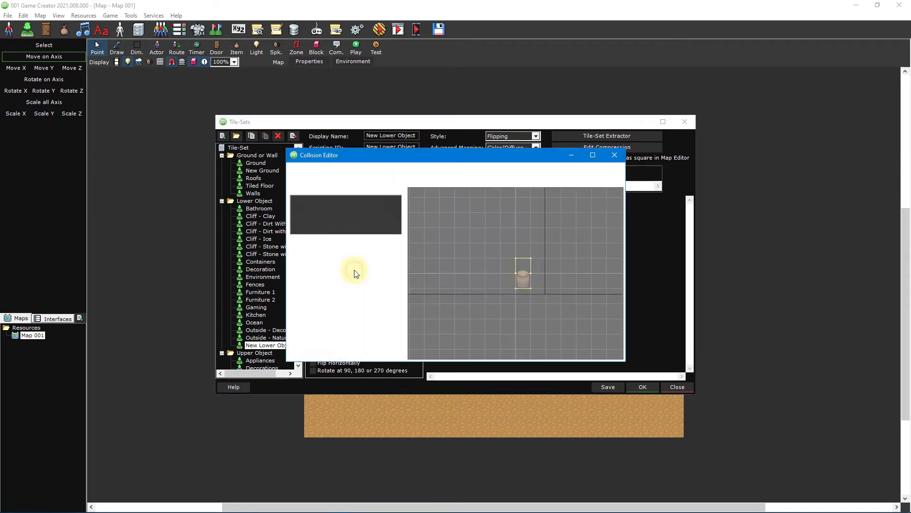
key("Escape")
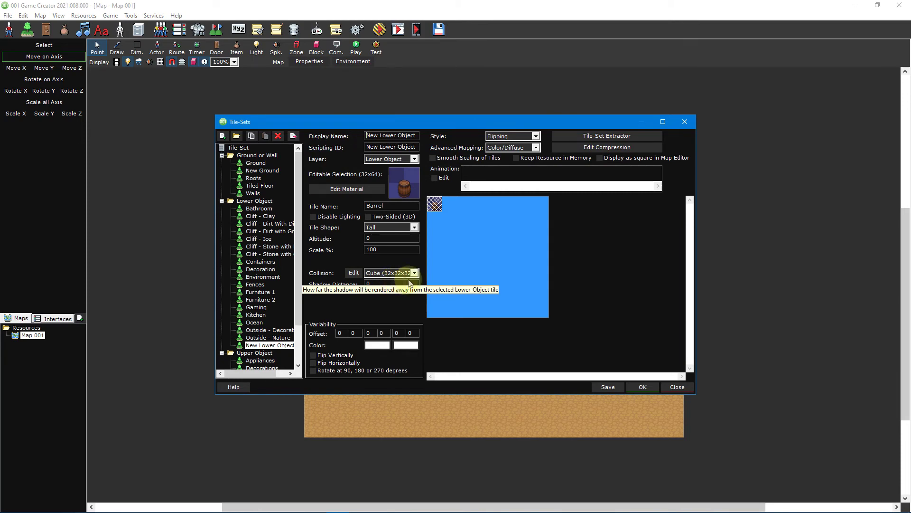
left_click(414, 228)
left_click(413, 228)
left_click(415, 273)
left_click(417, 272)
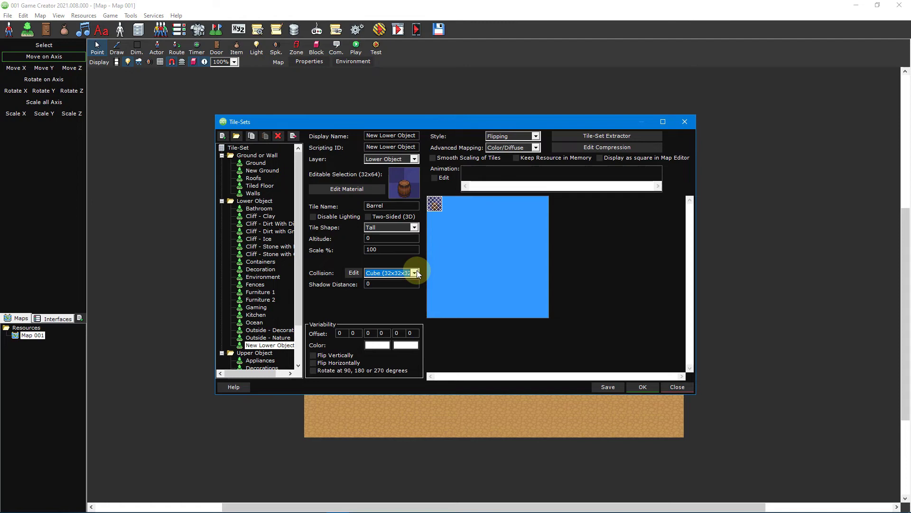
Step: Return to the map and select the New Lower Object palette with the single-tile pencil
key("Return")
left_click(117, 48)
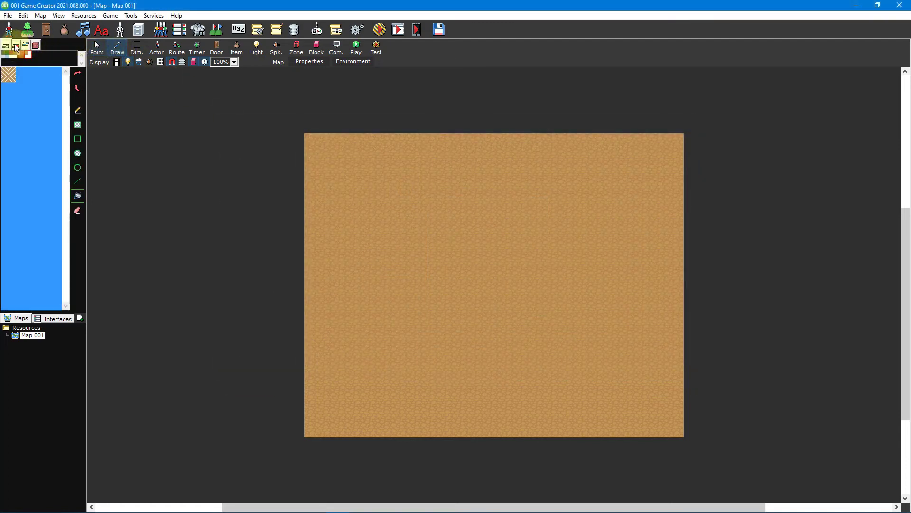
left_click(44, 49)
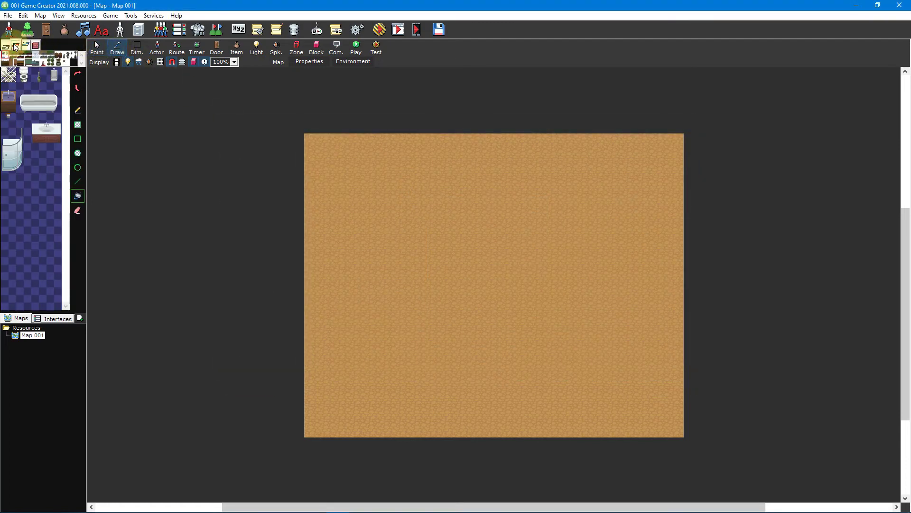
left_click(66, 63)
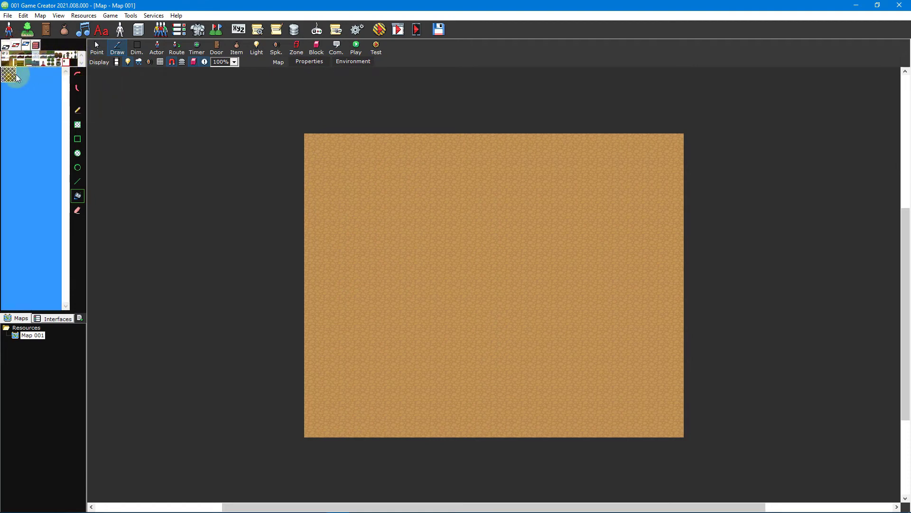
left_click(78, 110)
Step: Place barrels at map tiles (8,6), (11,6) and (14,6)
left_click(434, 232)
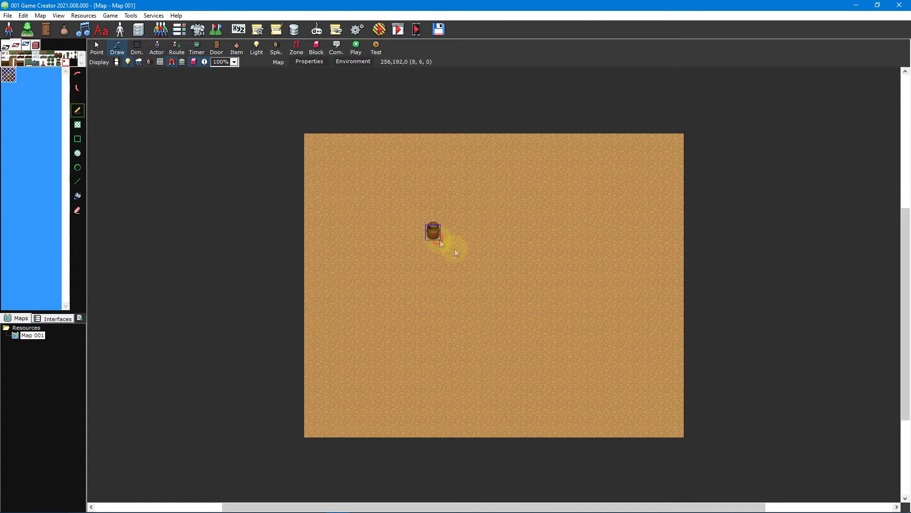
left_click(477, 233)
left_click(523, 232)
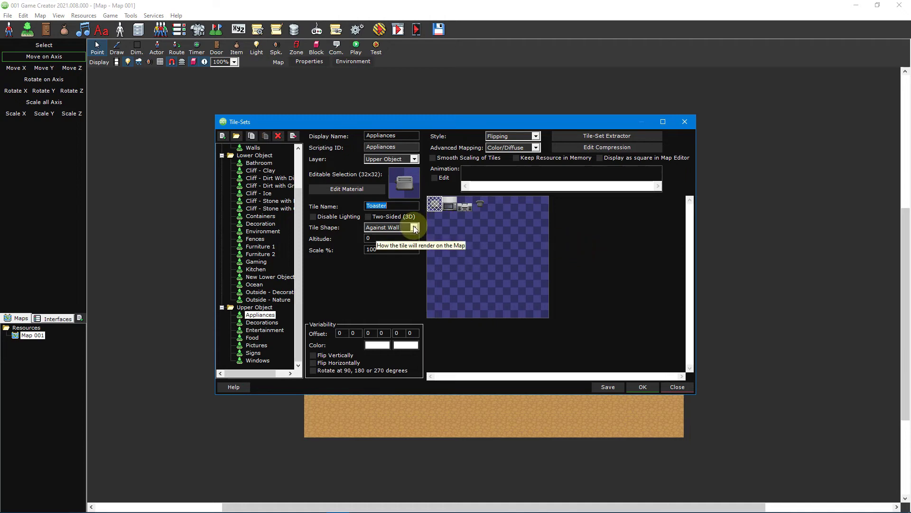
left_click(451, 204)
left_click(466, 204)
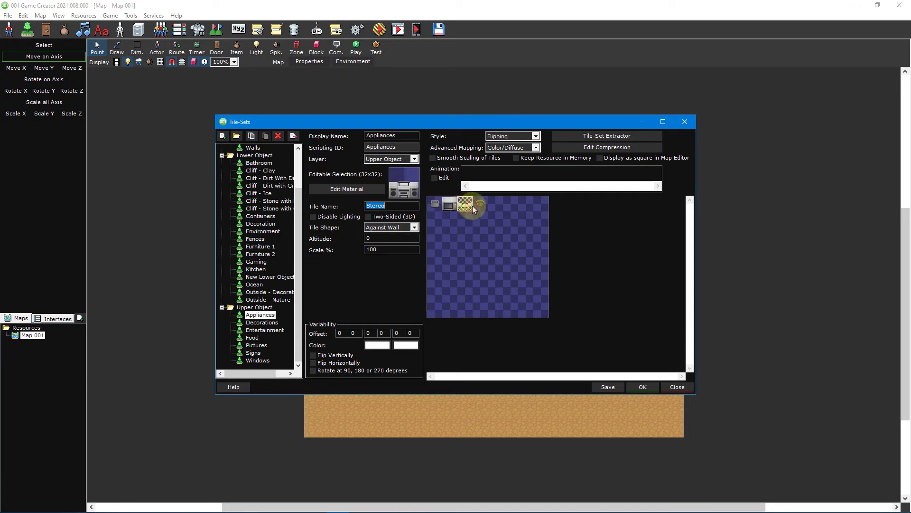
left_click(434, 205)
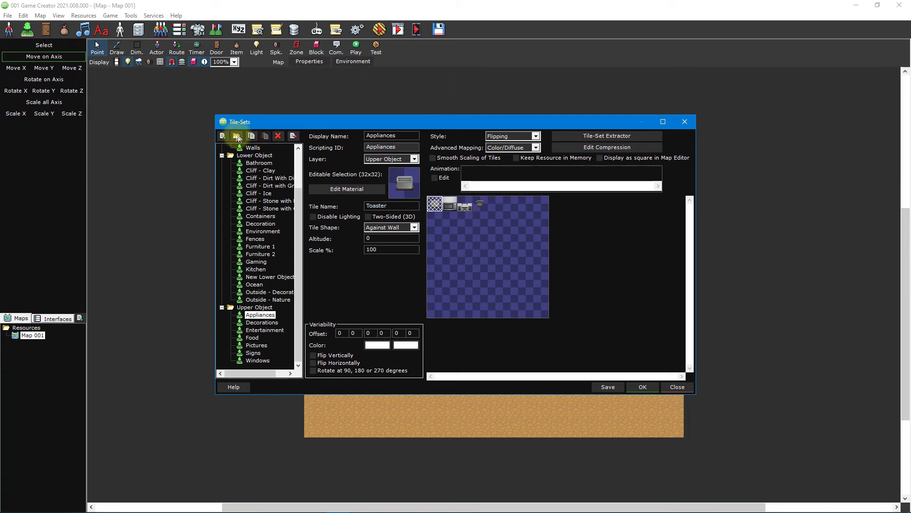
Step: Create a new tile-set and set its Layer to Upper Object
left_click(223, 136)
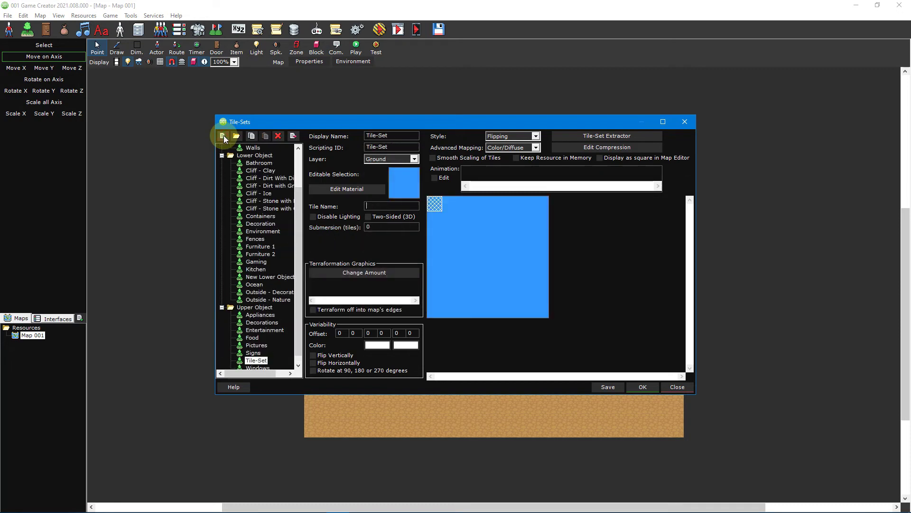
left_click(413, 158)
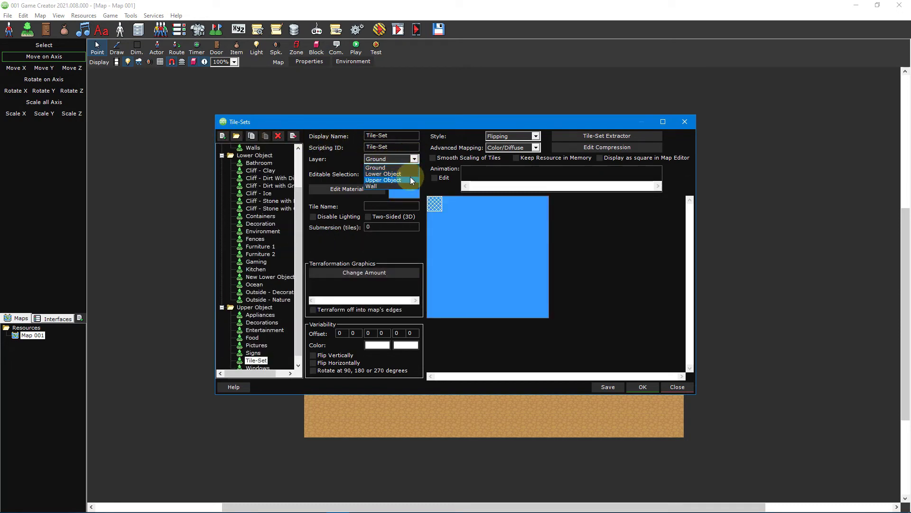
left_click(410, 179)
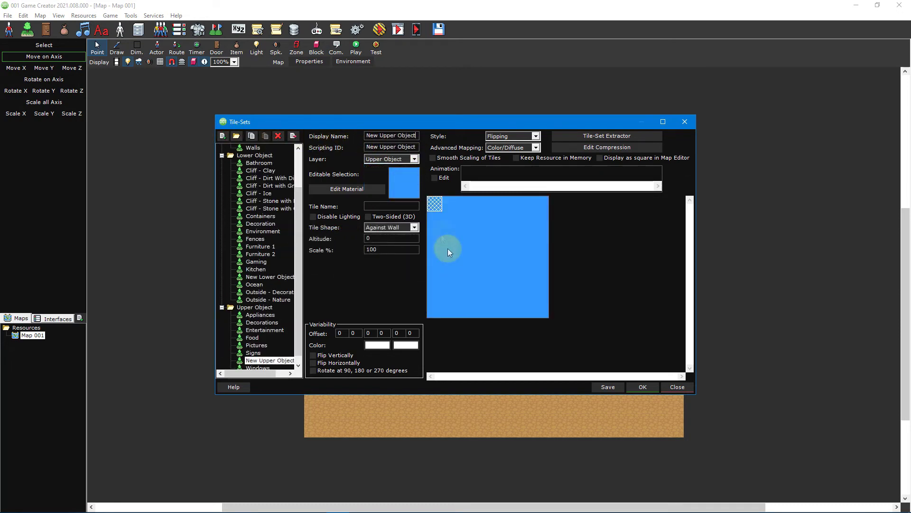
Step: Make the tile selection two tiles tall and choose to replace its graphic
left_click(436, 205)
left_click_drag(436, 205, 437, 222)
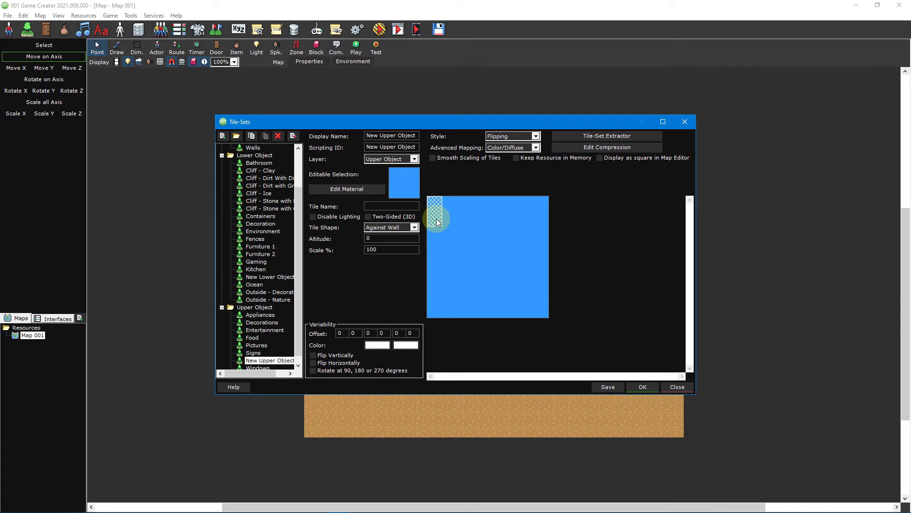
right_click(401, 180)
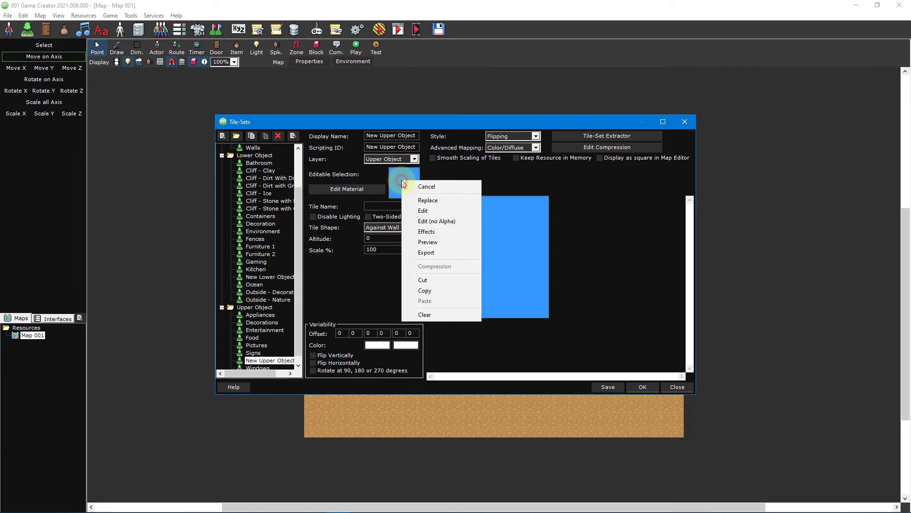
left_click(443, 198)
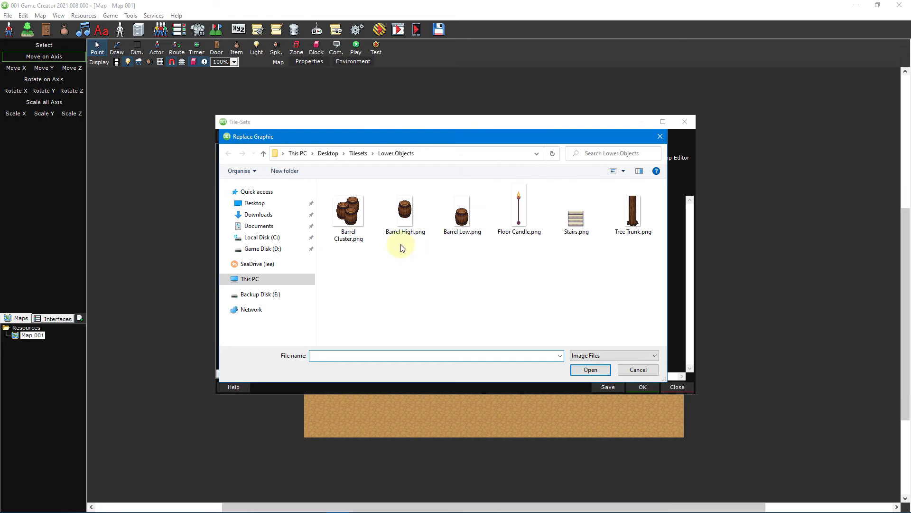
Step: After Barrel Cluster.png is rejected as the wrong size, load Upper Objects\Wall Torch.png instead
double_click(352, 218)
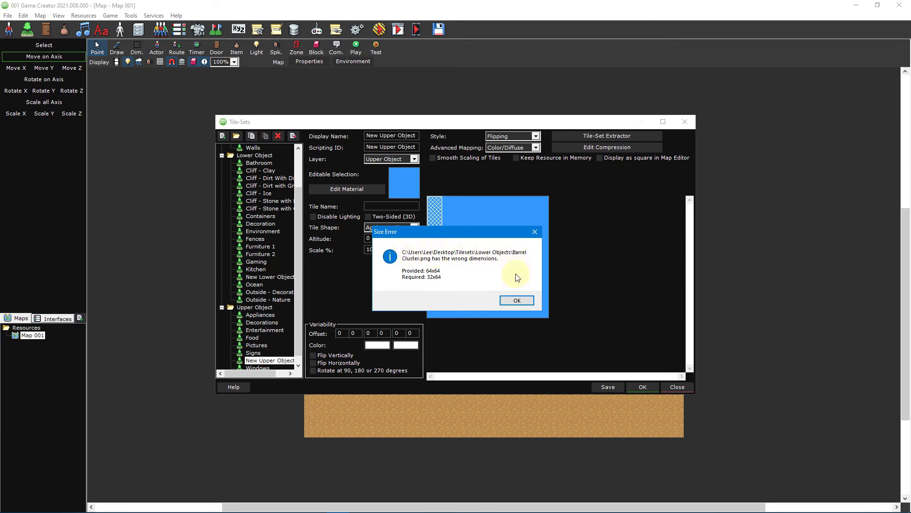
left_click(520, 299)
left_click(402, 187)
left_click(441, 207)
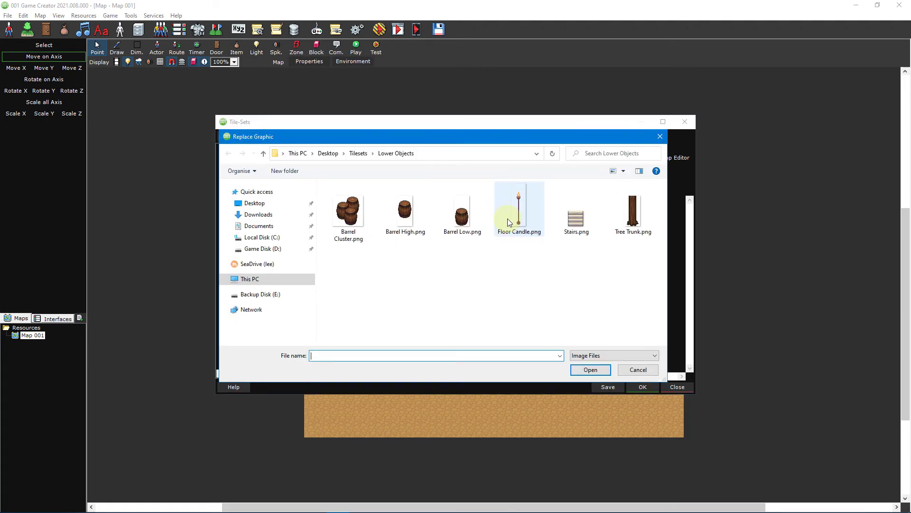
left_click(358, 153)
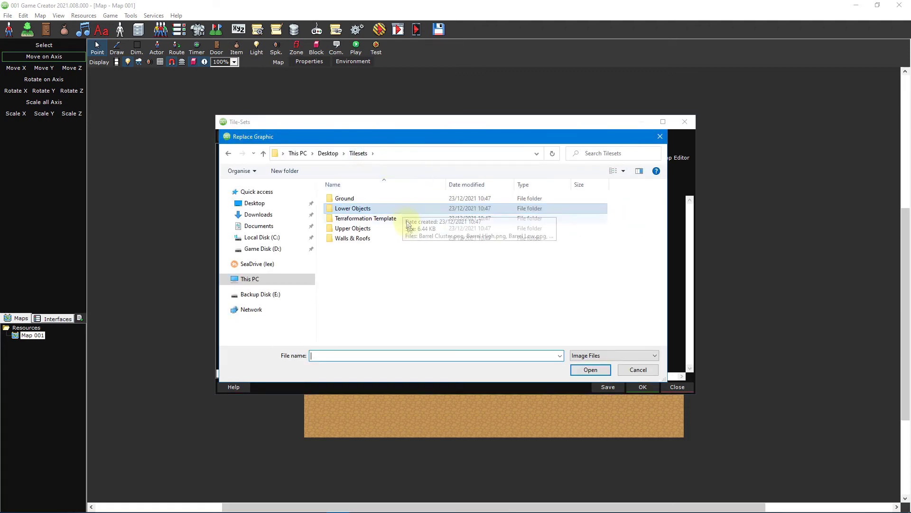
left_click(410, 230)
double_click(409, 230)
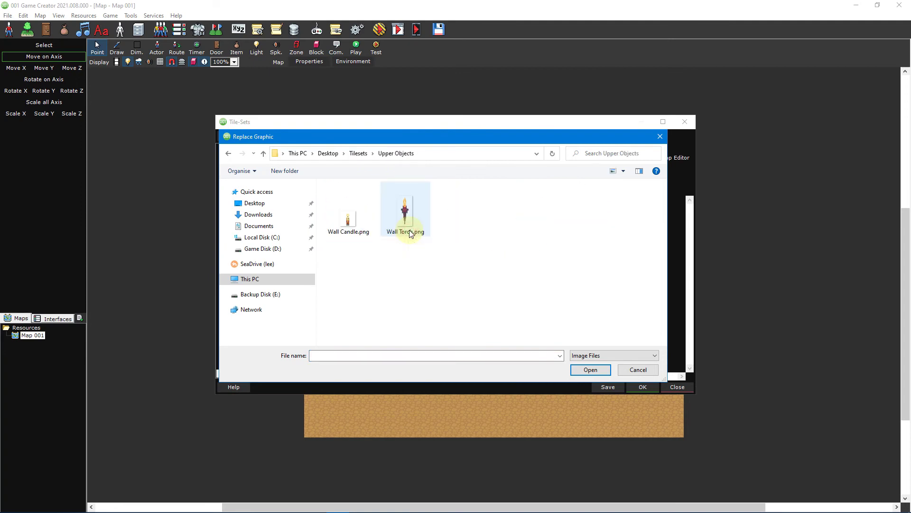
double_click(410, 223)
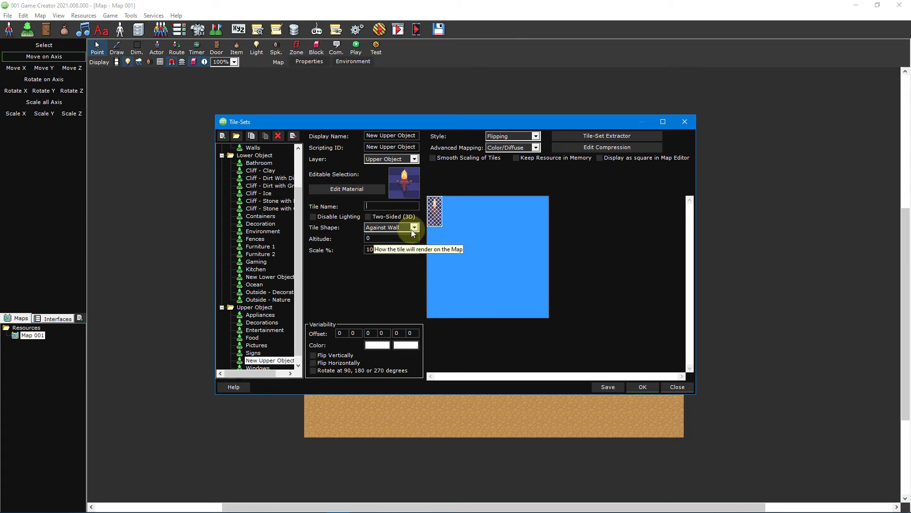
Step: Back on the map, select the two-tile torch from the Upper Object palette
key("Return")
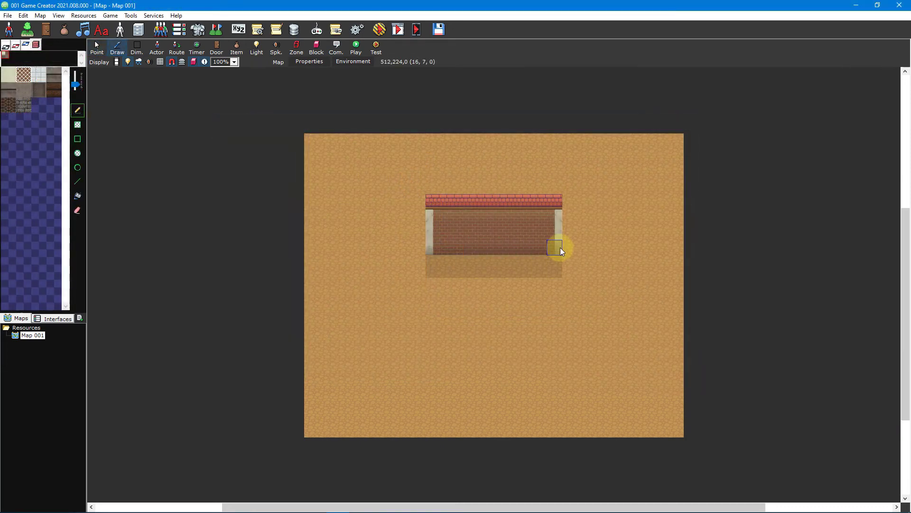
left_click(26, 46)
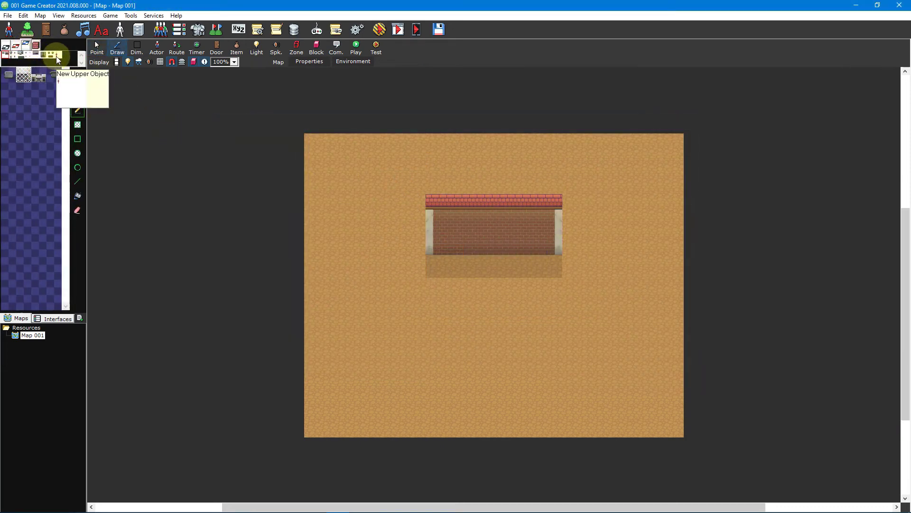
left_click(58, 59)
left_click(13, 77)
left_click_drag(12, 78, 12, 92)
Step: Place two torches on the brick wall and reopen the Tile-Sets editor with Ctrl+T
left_click(464, 224)
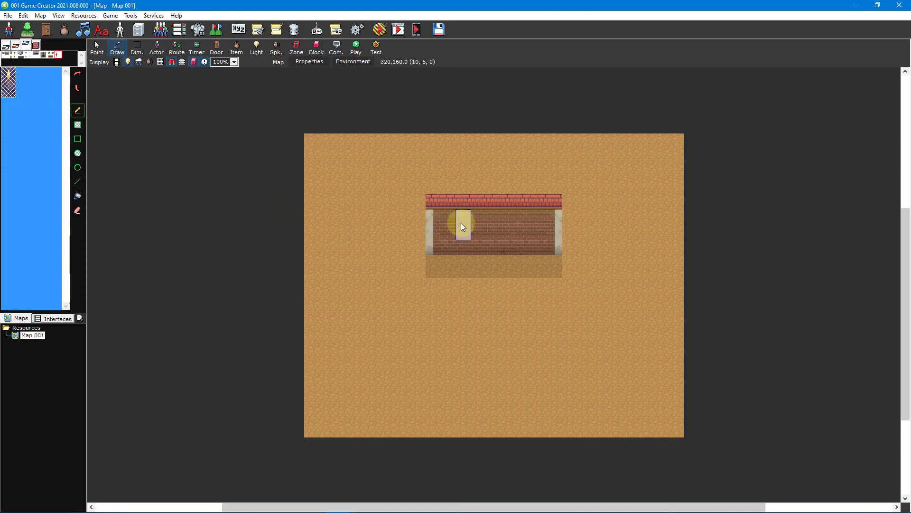
left_click(523, 224)
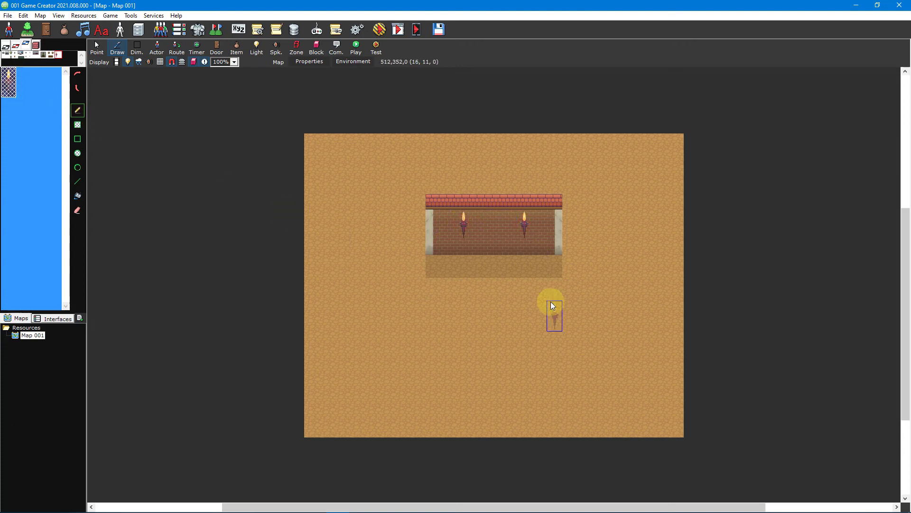
key("ctrl+t")
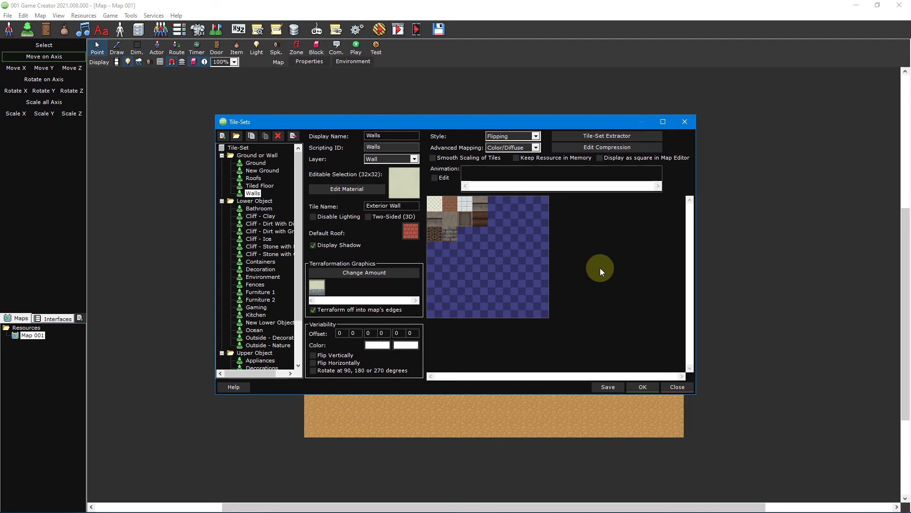
Step: Add a new tile-set on the Wall layer with Walls & Roofs/Brick Wall.png as its graphic
left_click(222, 137)
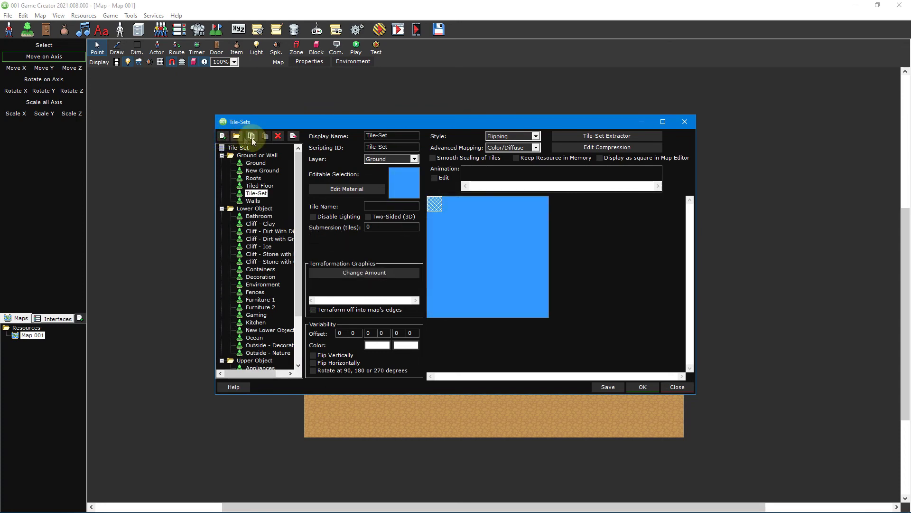
left_click(413, 158)
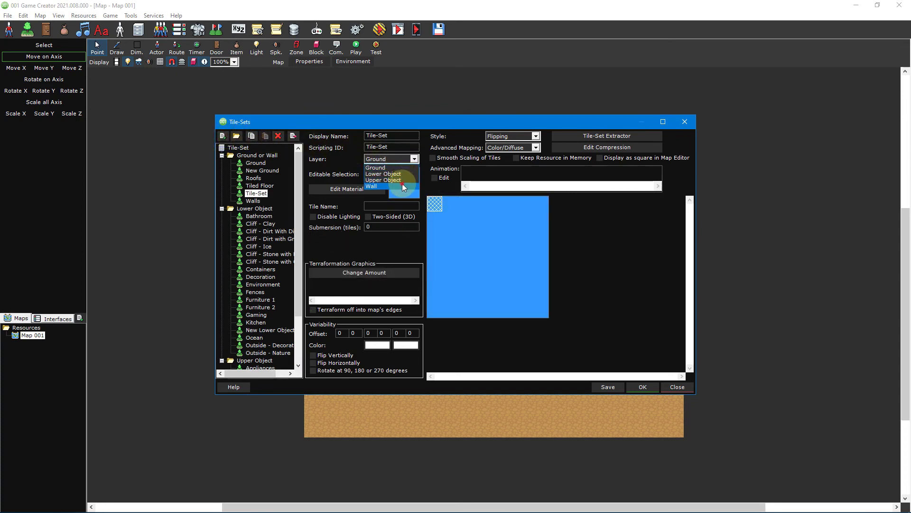
left_click(403, 183)
right_click(401, 183)
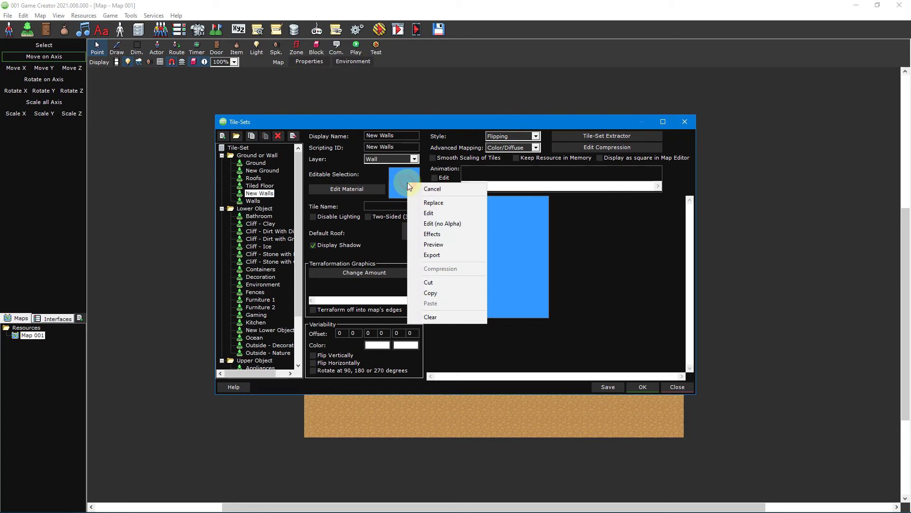
left_click(462, 204)
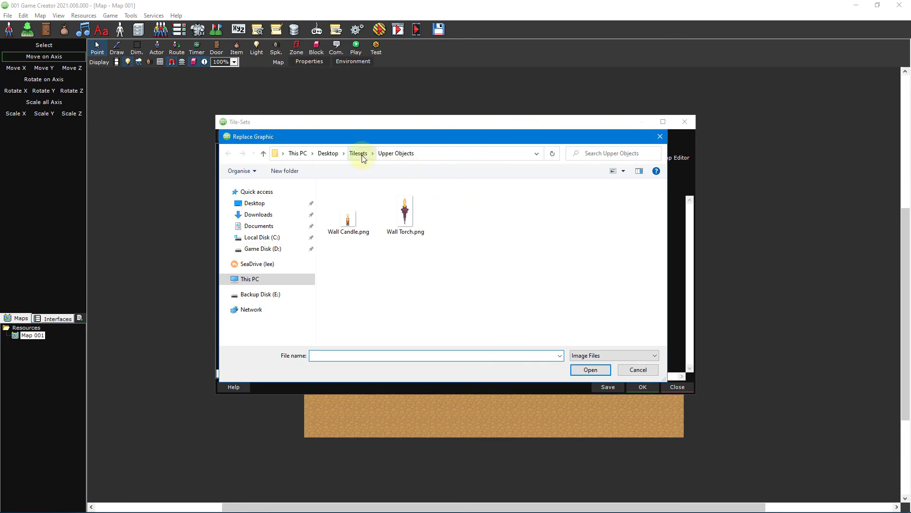
left_click(362, 158)
double_click(379, 240)
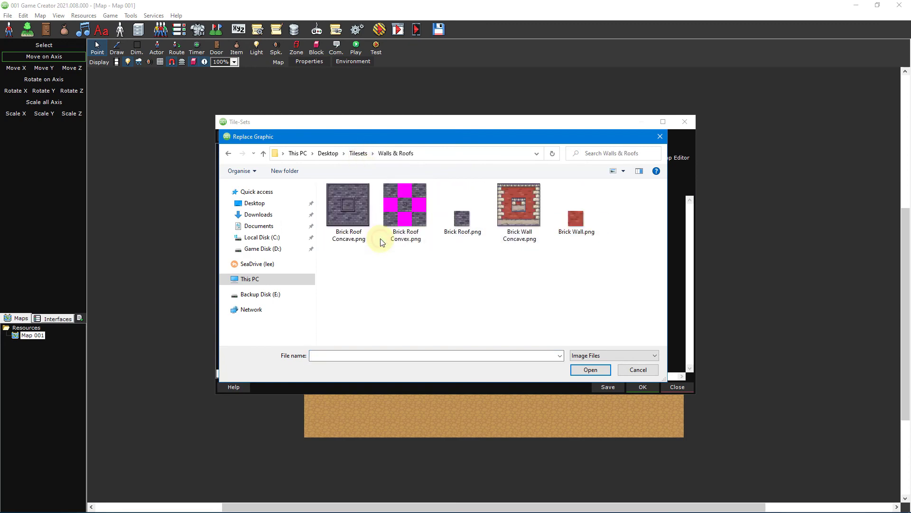
double_click(576, 219)
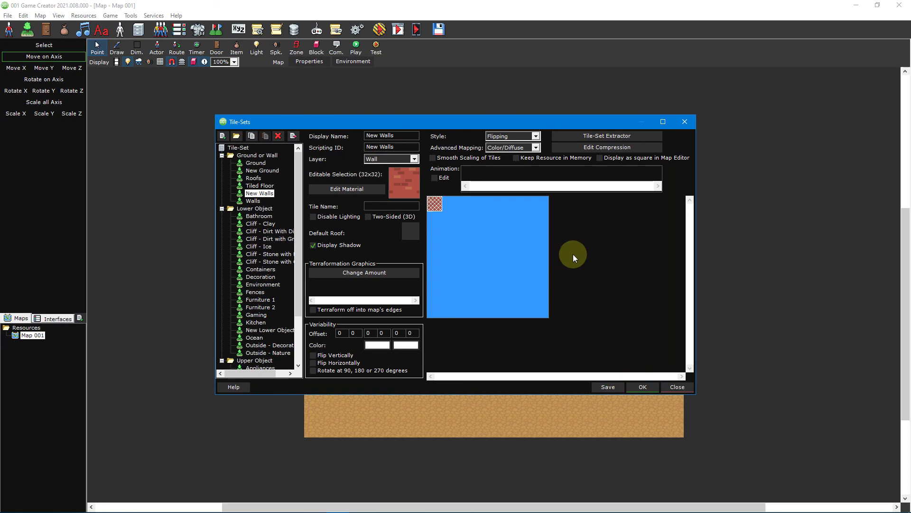
Step: Add another tile-set whose graphic is Brick Roof.png, then reselect New Walls
left_click(223, 135)
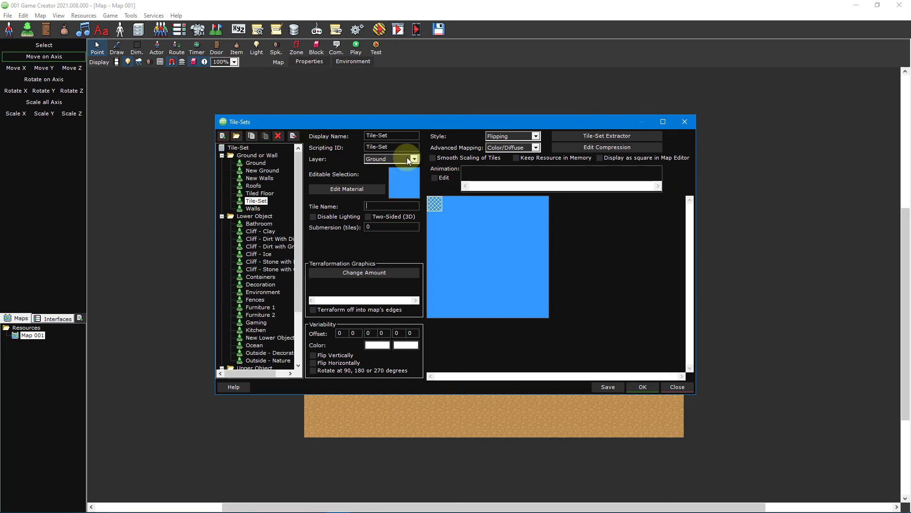
right_click(411, 181)
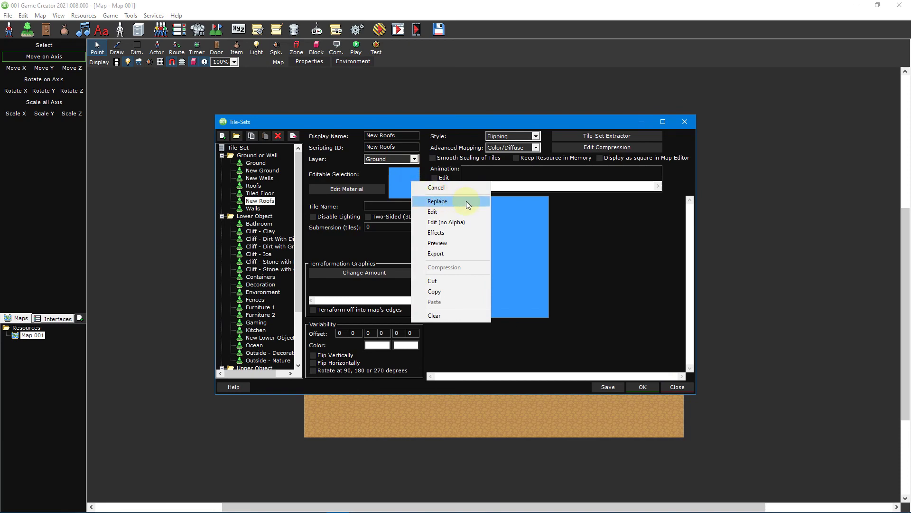
left_click(466, 201)
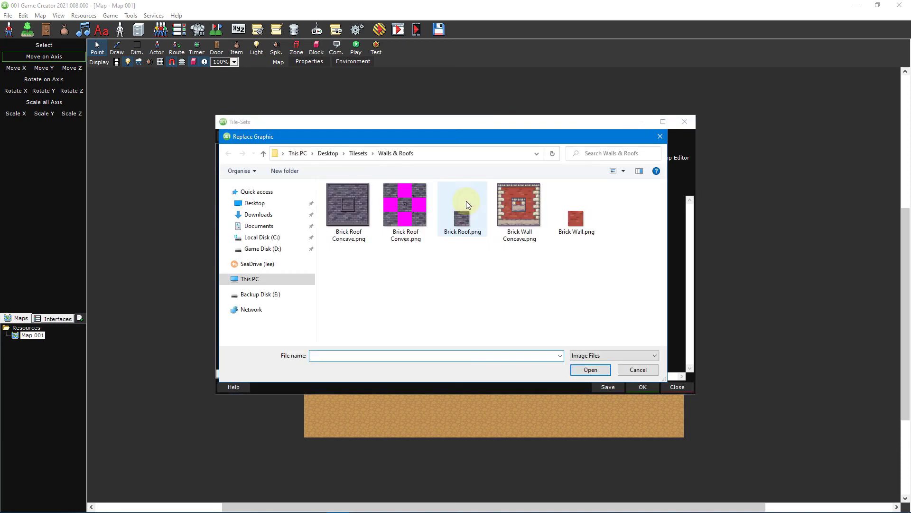
left_click(462, 217)
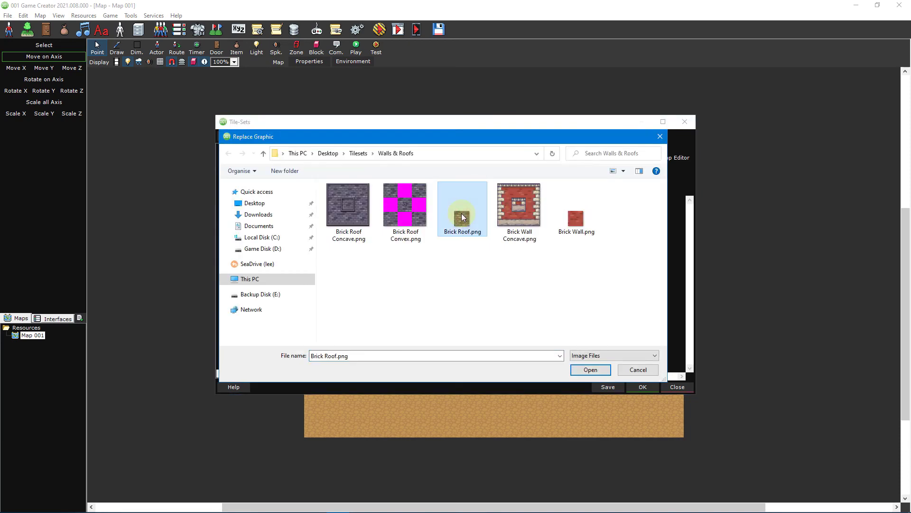
double_click(462, 217)
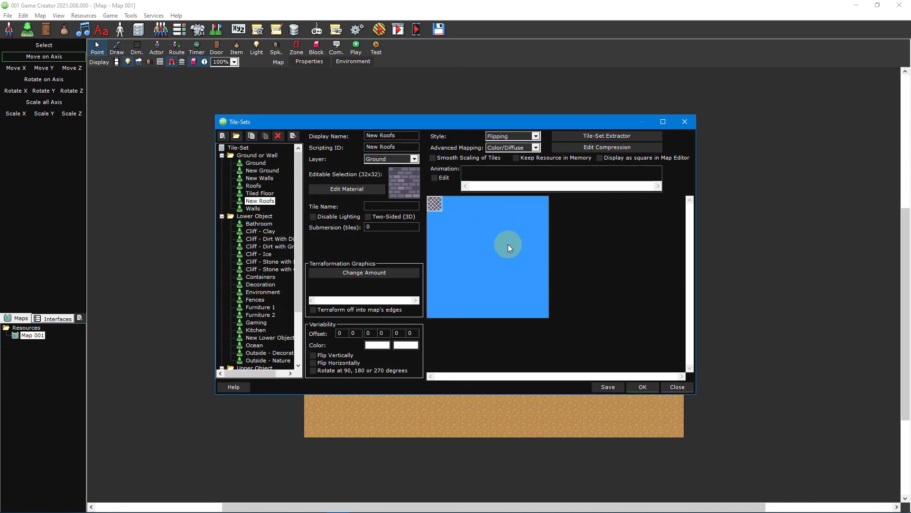
left_click(264, 178)
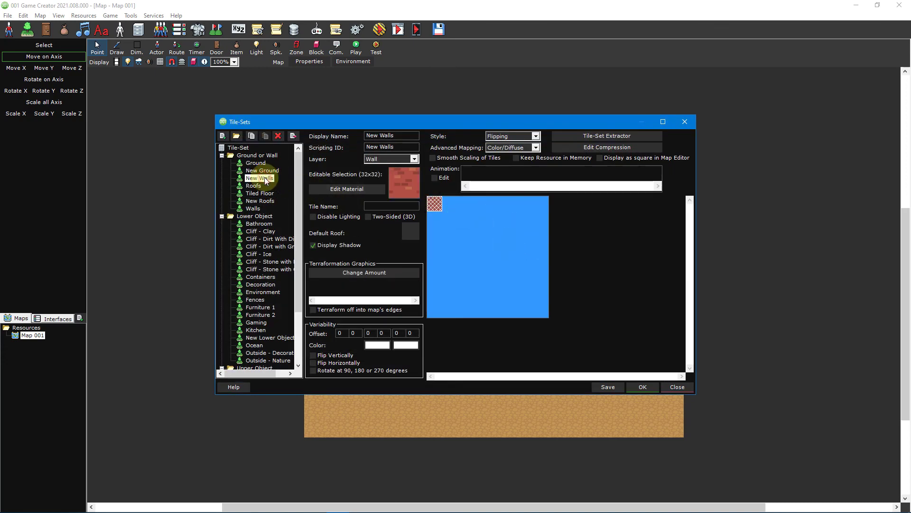
Step: Set New Walls' Default Roof to the brick roof tile from the New Roofs tile-set
left_click(410, 231)
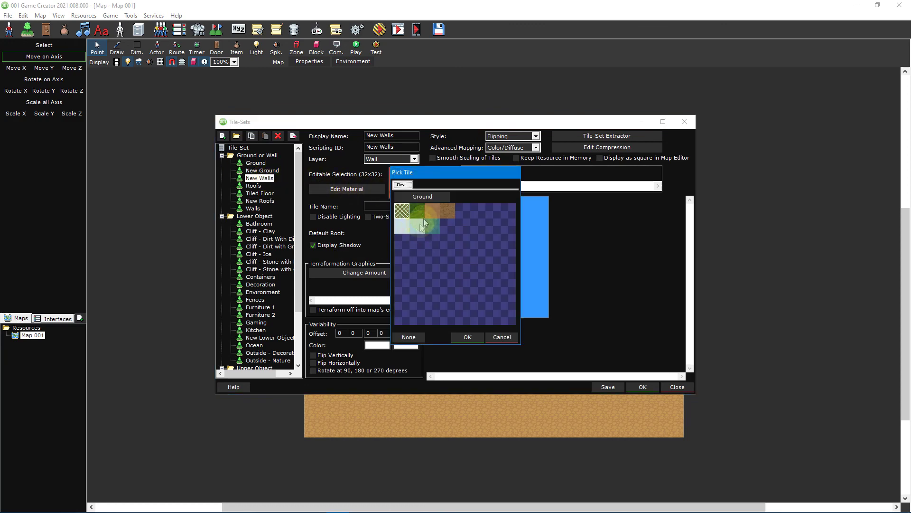
left_click(429, 197)
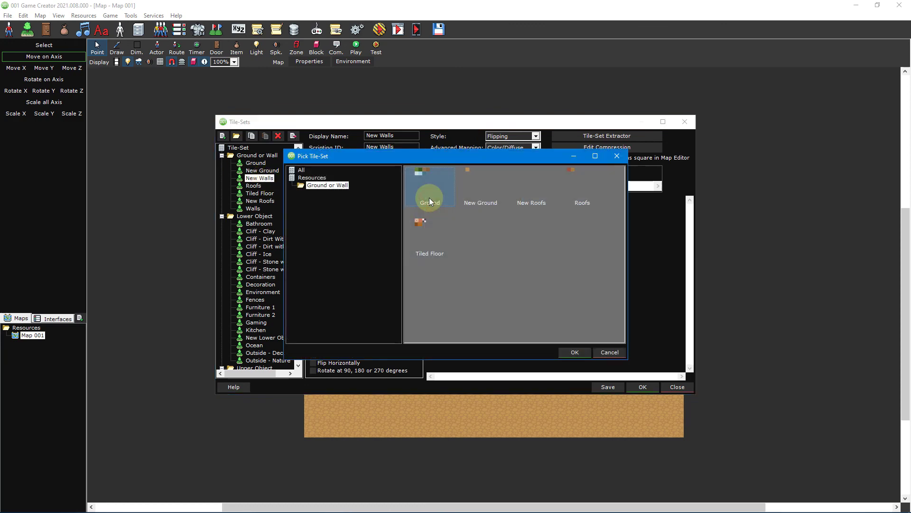
double_click(536, 198)
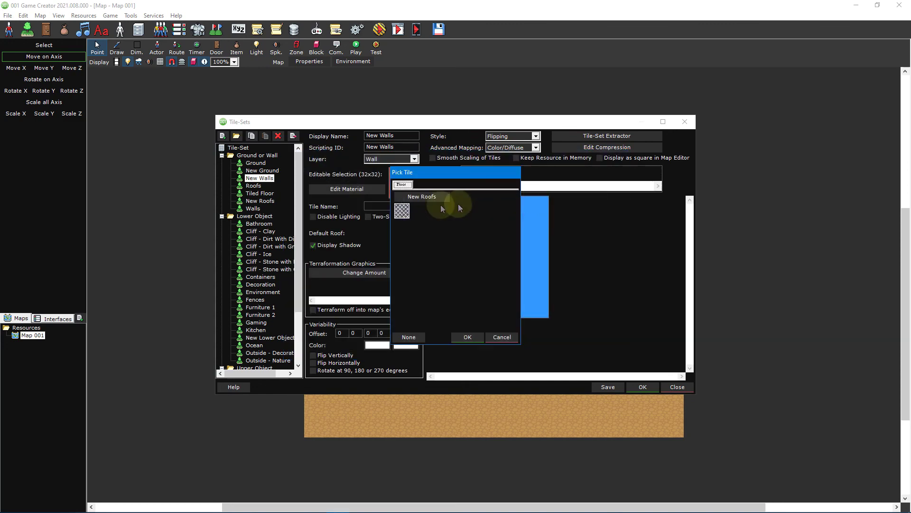
left_click(403, 214)
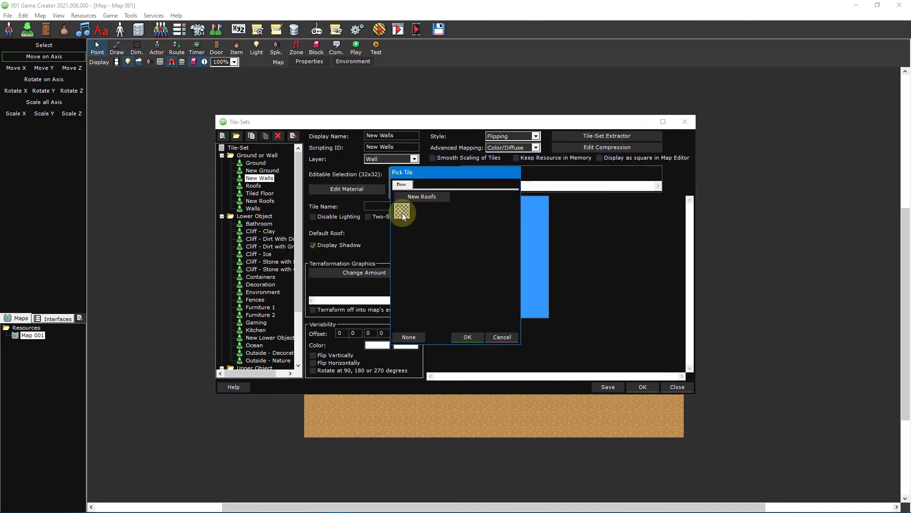
left_click(467, 337)
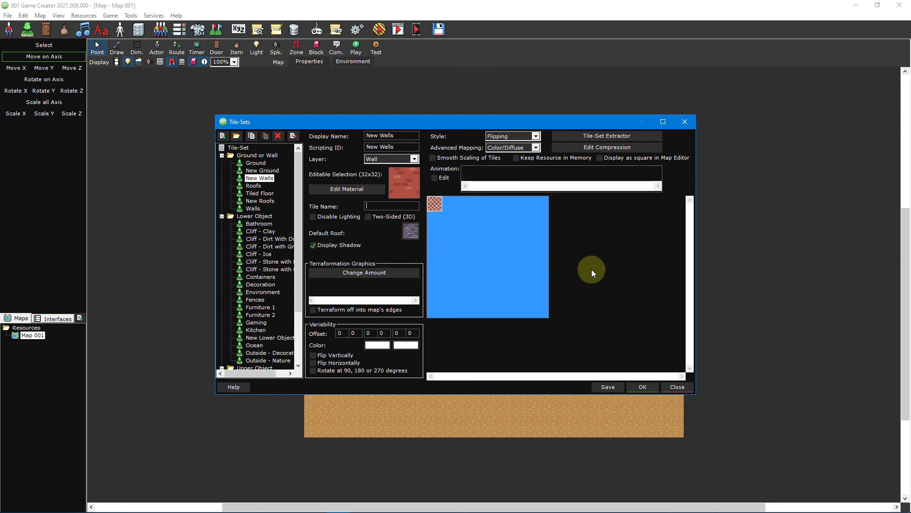
Step: Close the Tile-Sets editor and paint a New Walls brick wall across the upper middle of the map
key("Return")
left_click(35, 45)
left_click(10, 79)
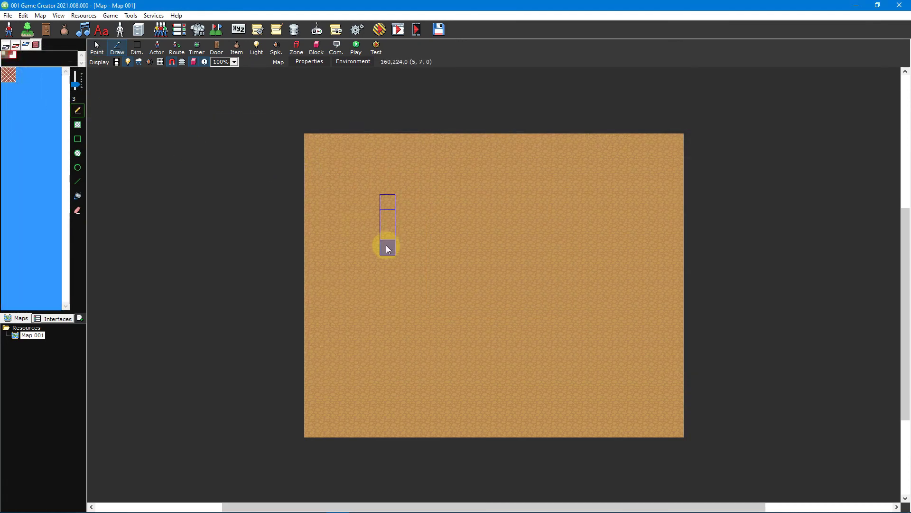
left_click_drag(411, 246, 542, 246)
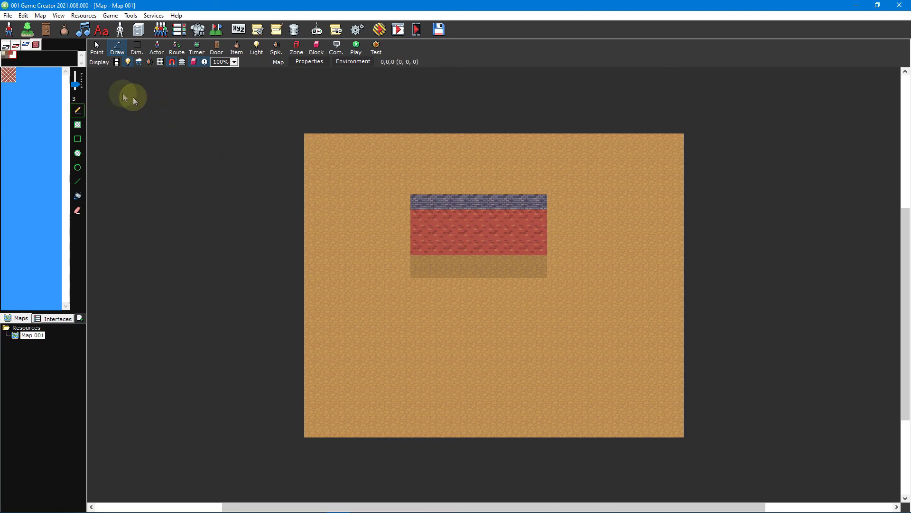
Step: Raise the wall height to 6 and paint a taller brick wall below the first
left_click(76, 82)
left_click(76, 84)
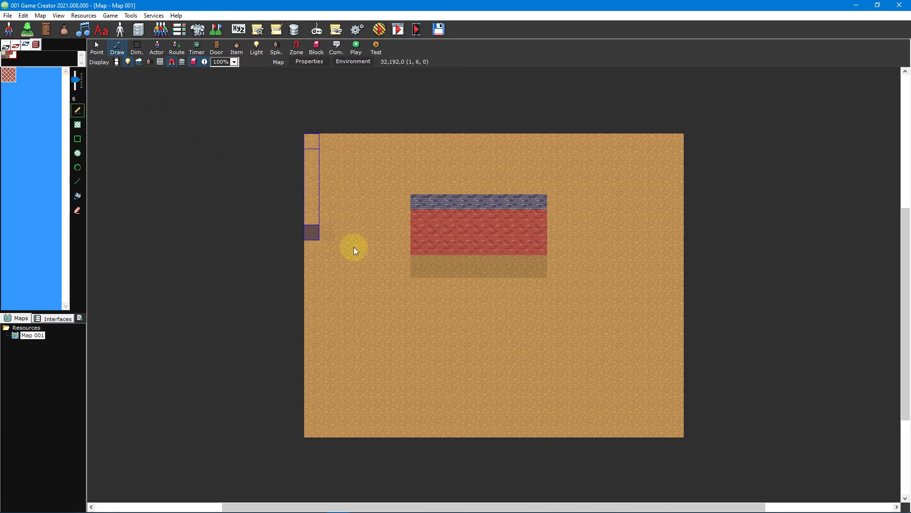
left_click_drag(419, 342, 615, 346)
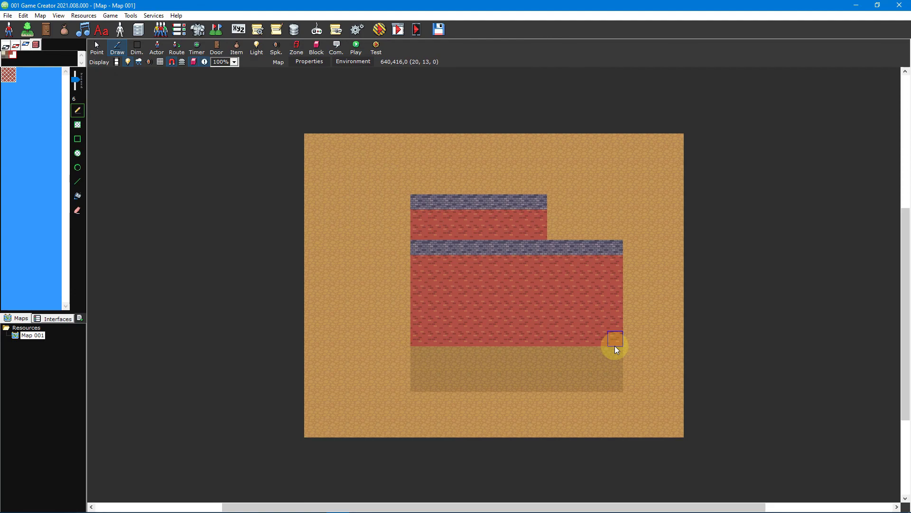